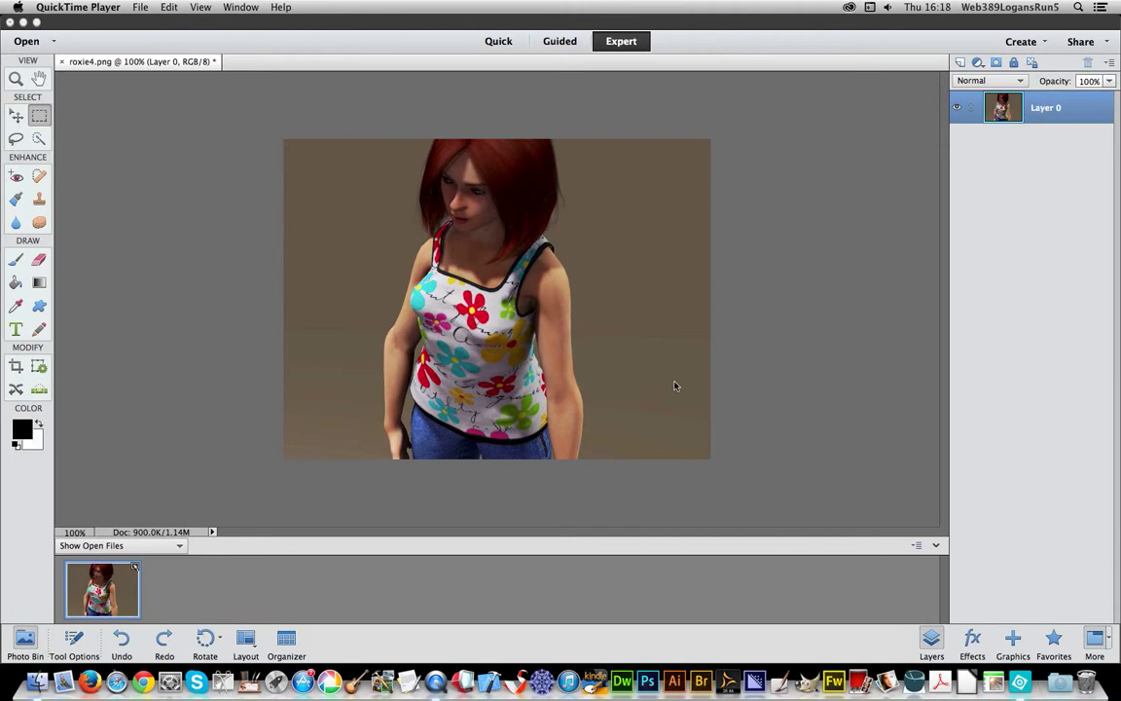
Activate the Photoshop Elements window, showing roxie4.png's History stepped back to Auto Smart Tone
click(516, 126)
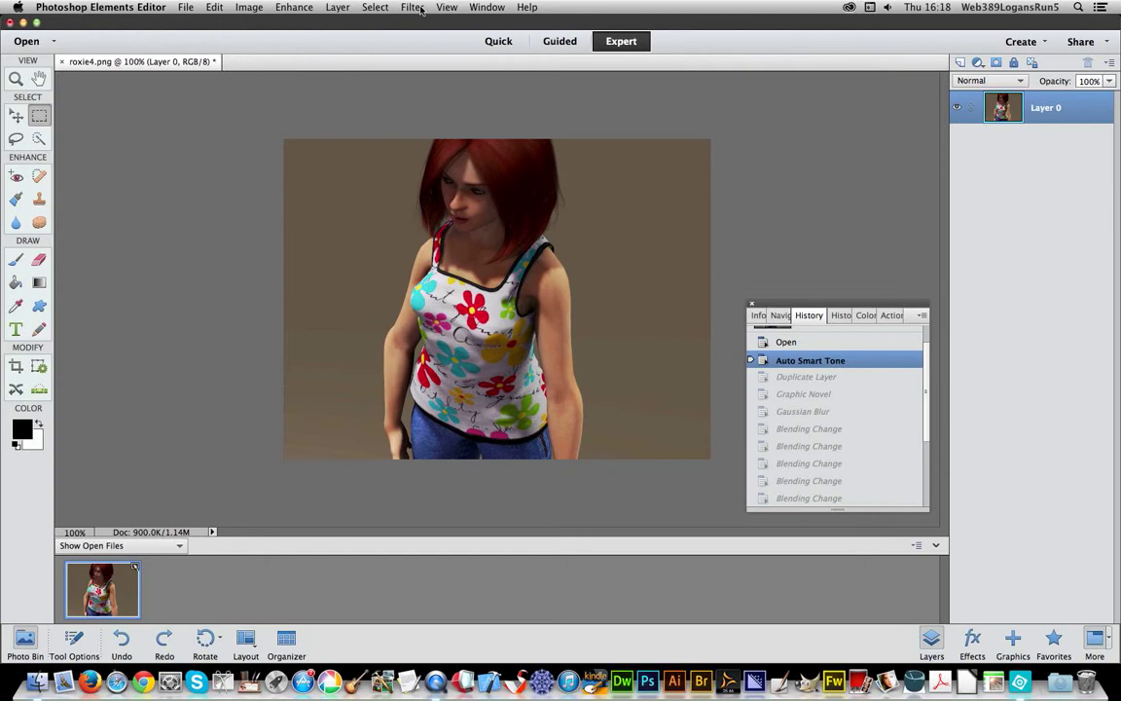
Duplicate the photo layer as Layer 0 copy above Layer 0
click(337, 6)
click(346, 35)
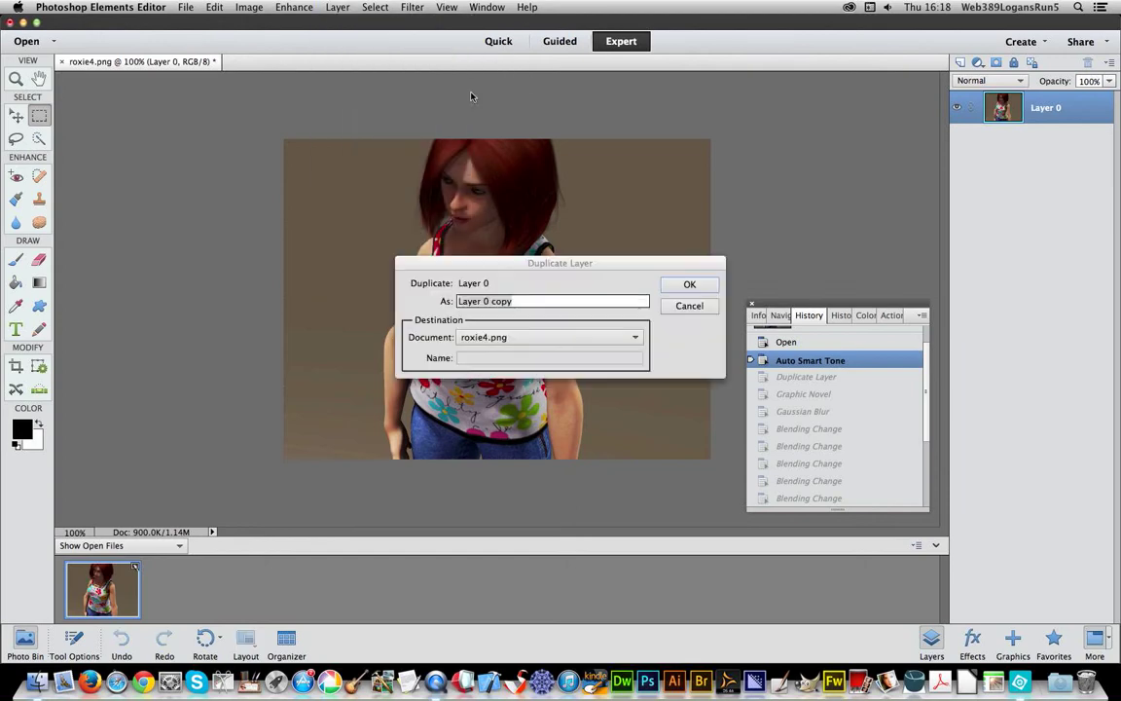
click(689, 285)
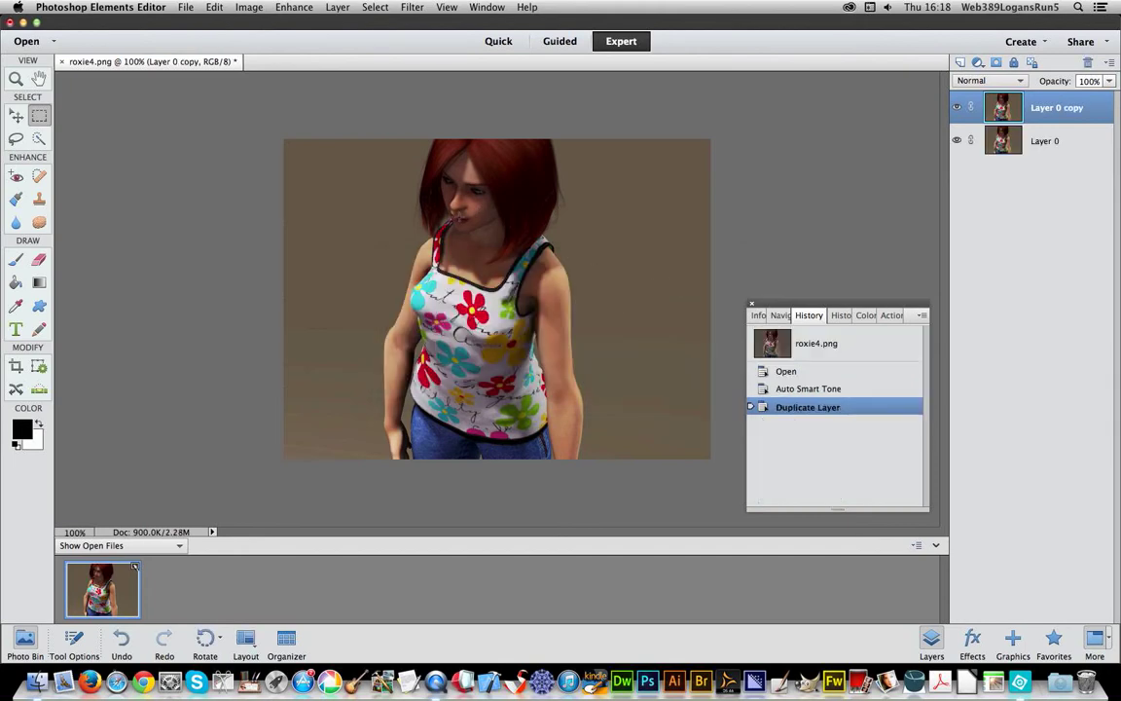
click(412, 8)
Apply the Sketch > Graphic Novel filter with the Fine Detail preset to Layer 0 copy
mouse_move(474, 188)
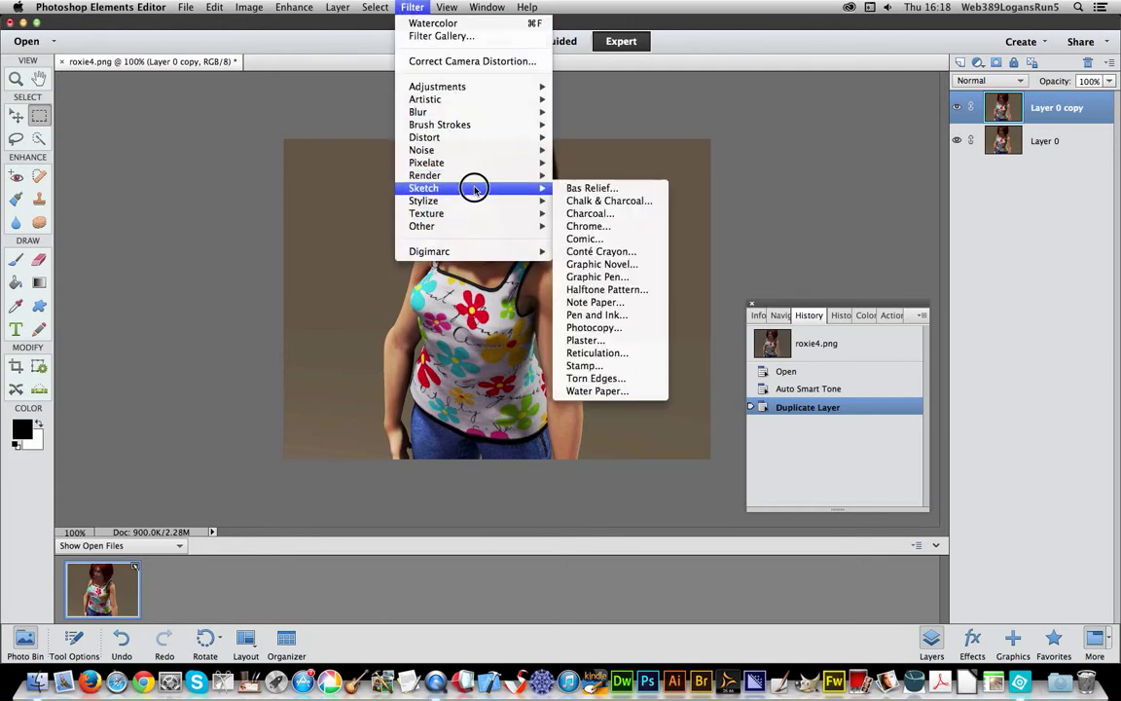
click(613, 268)
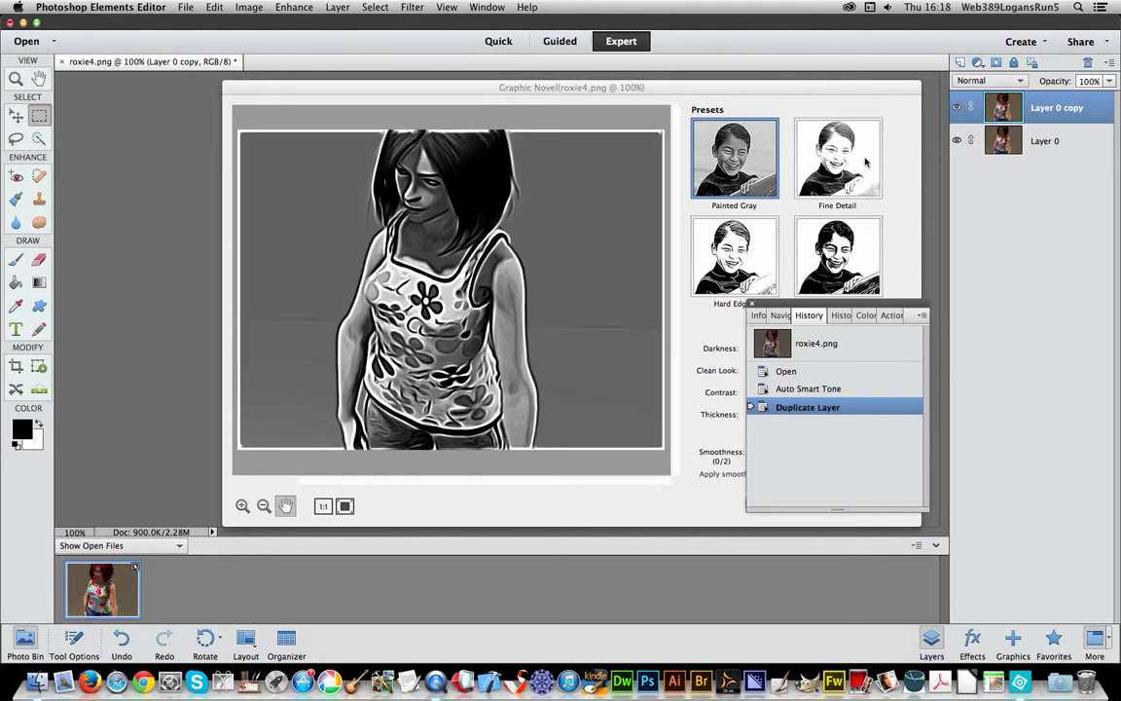
click(865, 163)
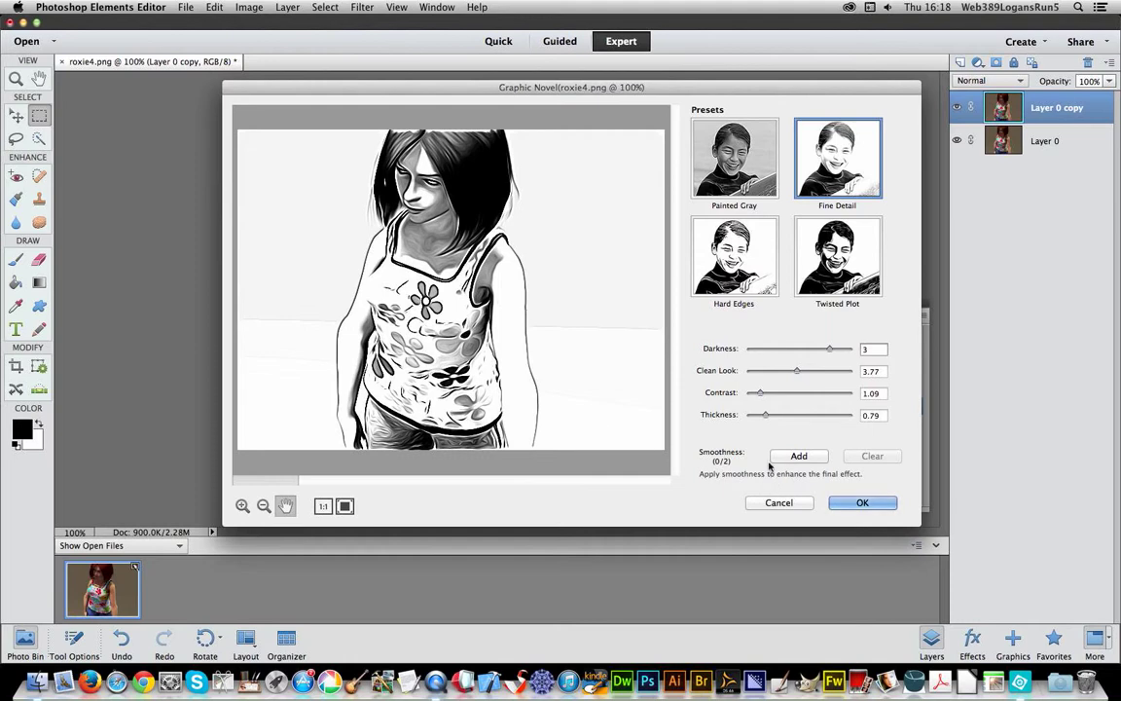
click(860, 503)
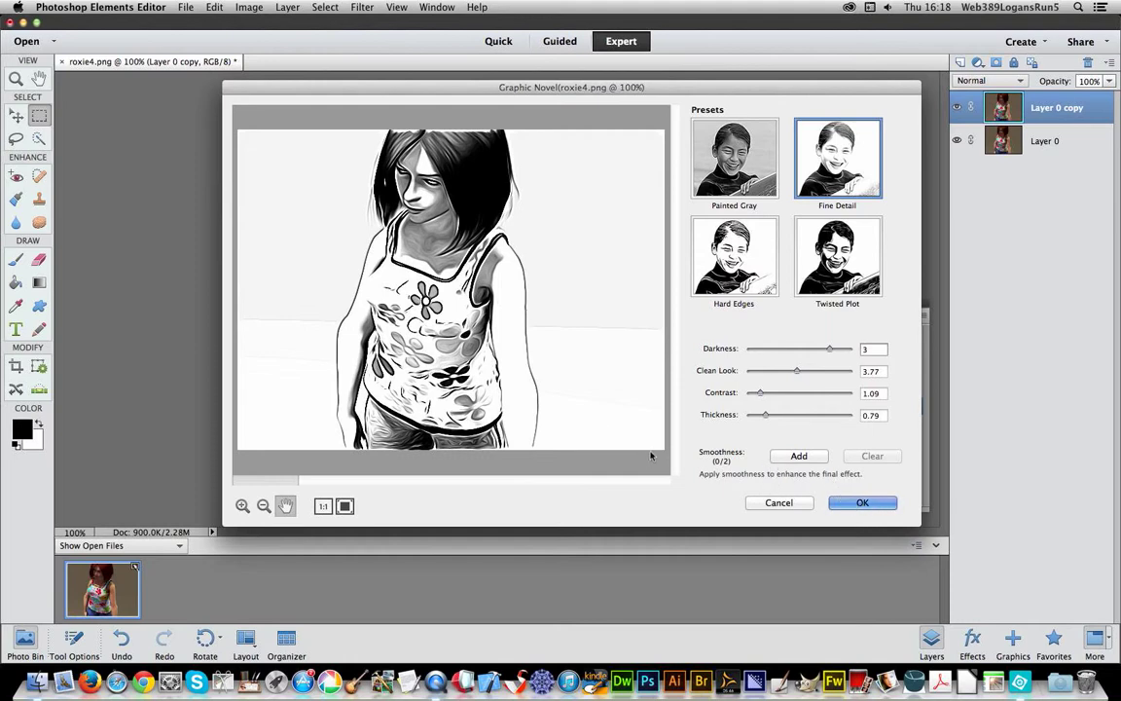
click(864, 504)
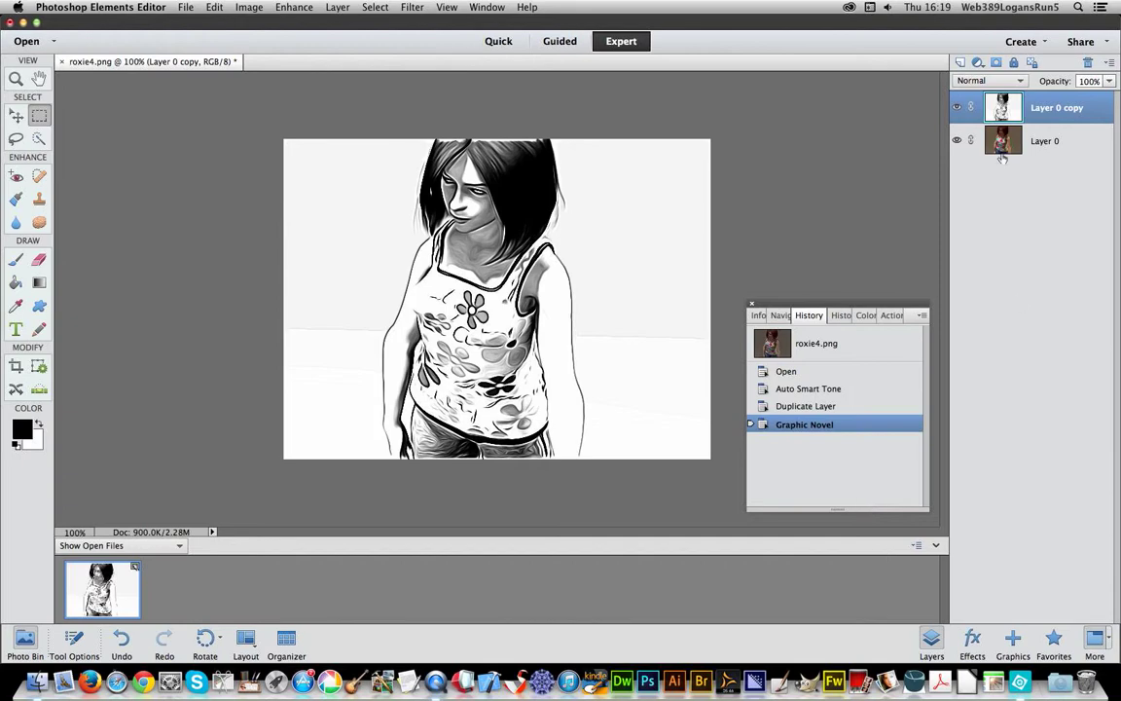
Try Color Dodge and Screen on Layer 0 copy, settle on Multiply, then select Layer 0
click(995, 82)
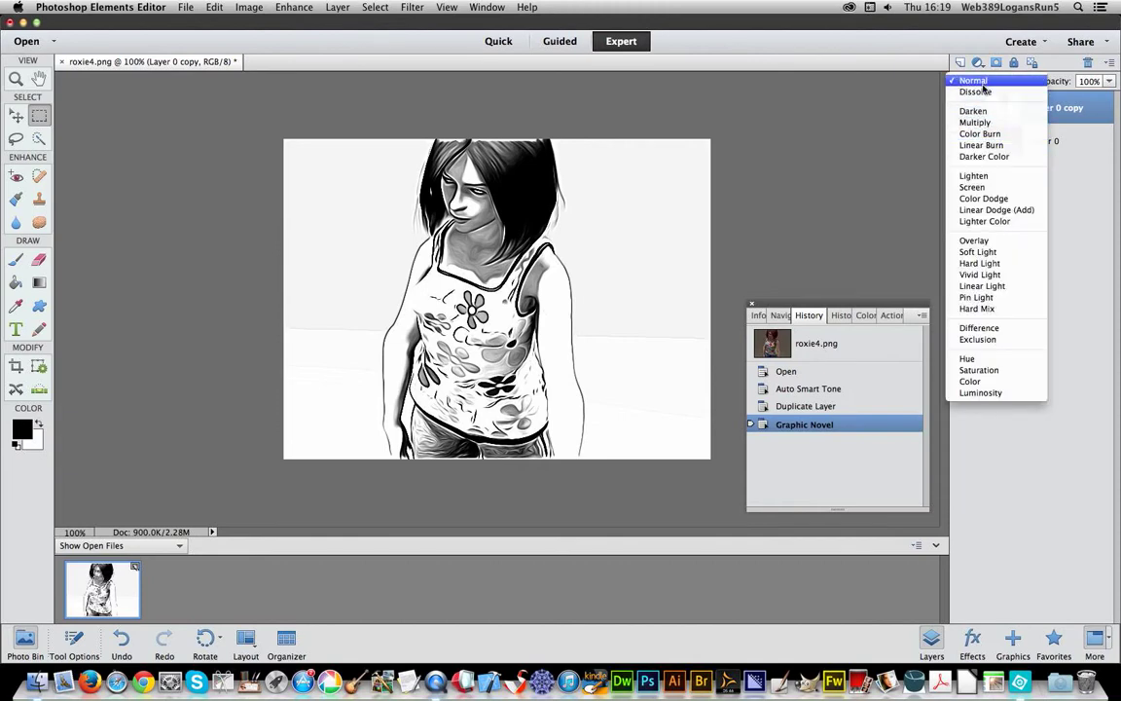
click(983, 199)
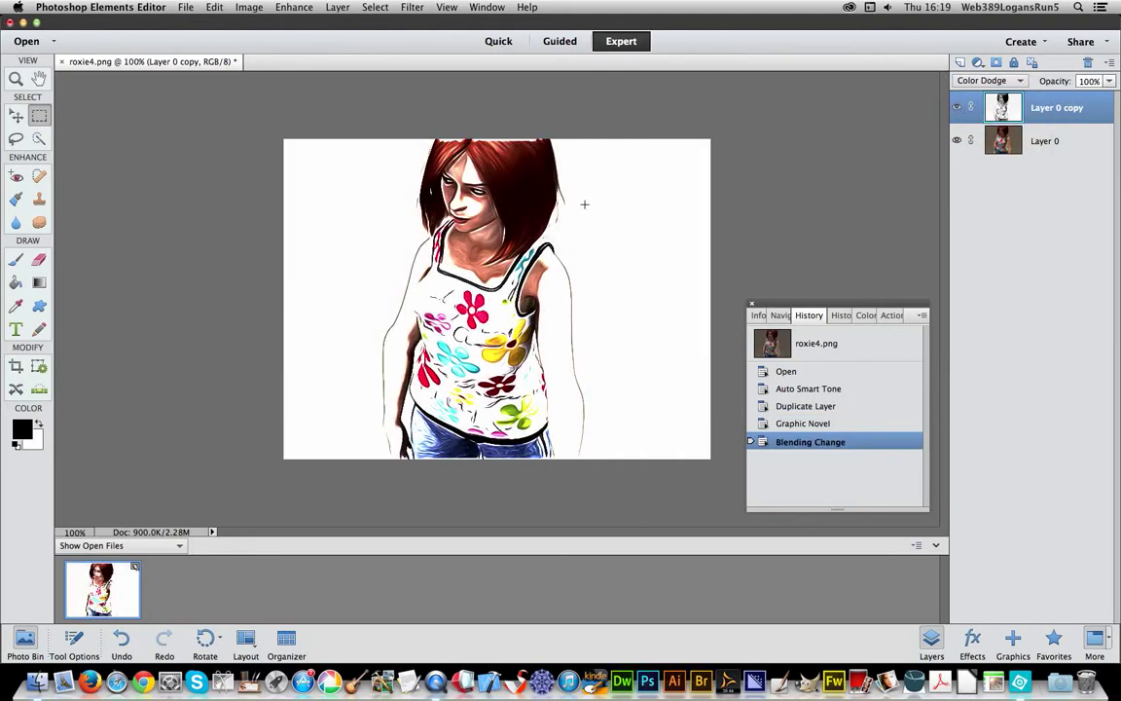
click(983, 81)
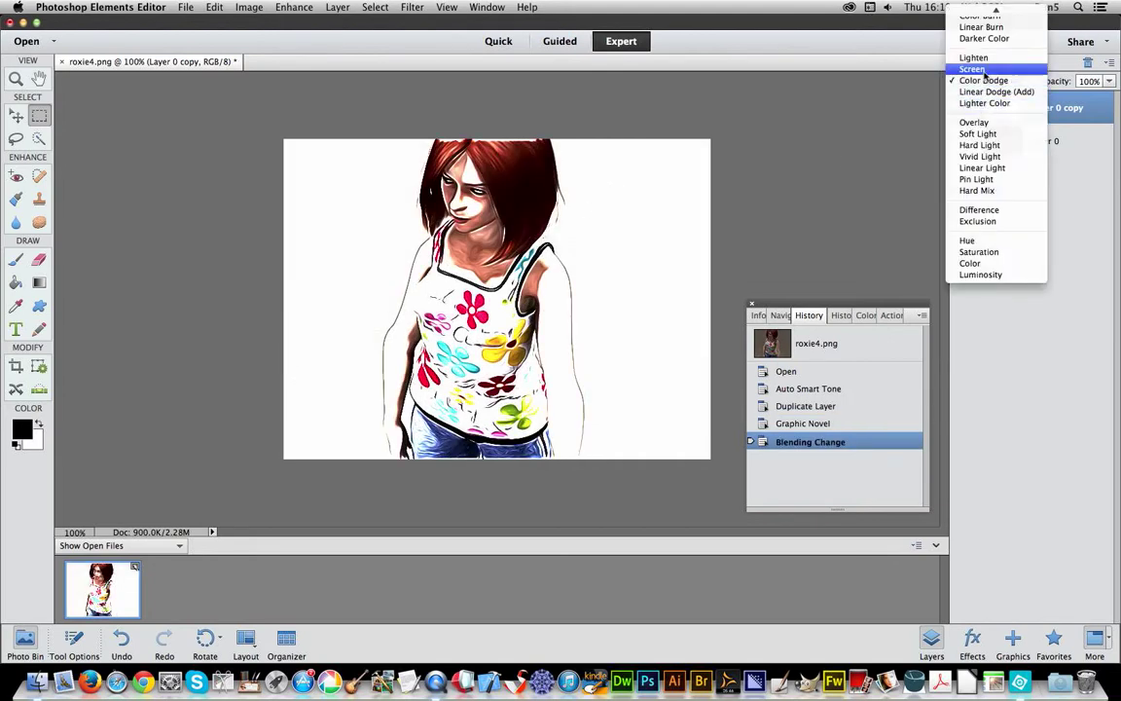
click(977, 69)
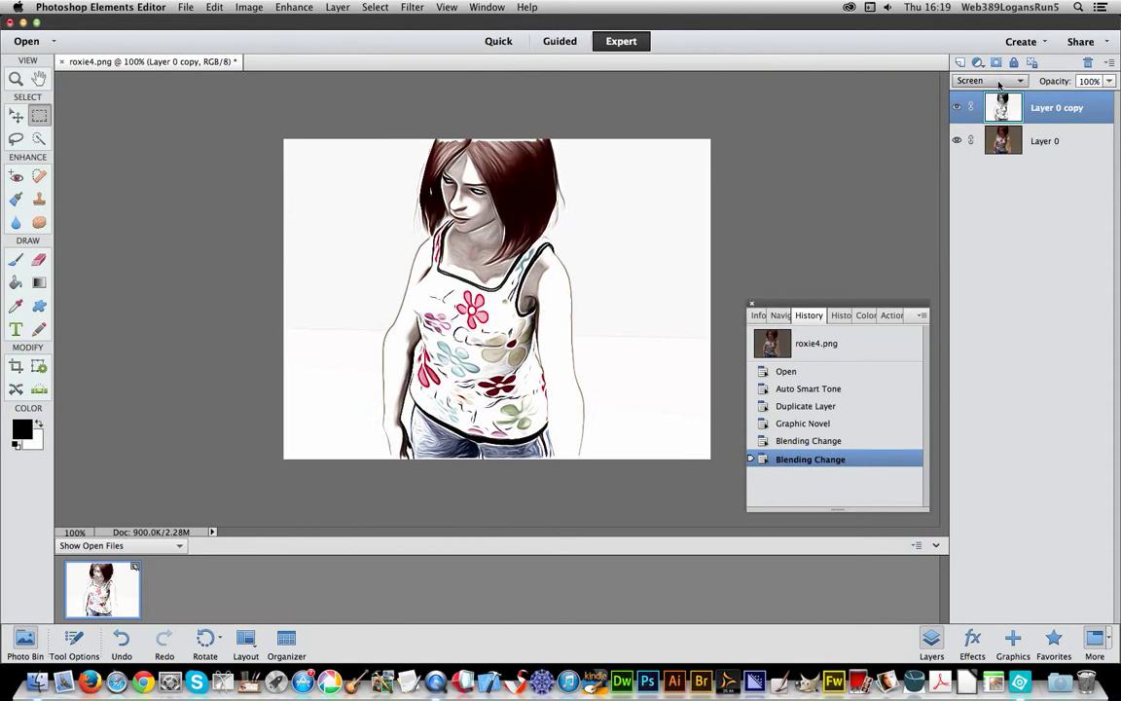
click(981, 79)
click(978, 55)
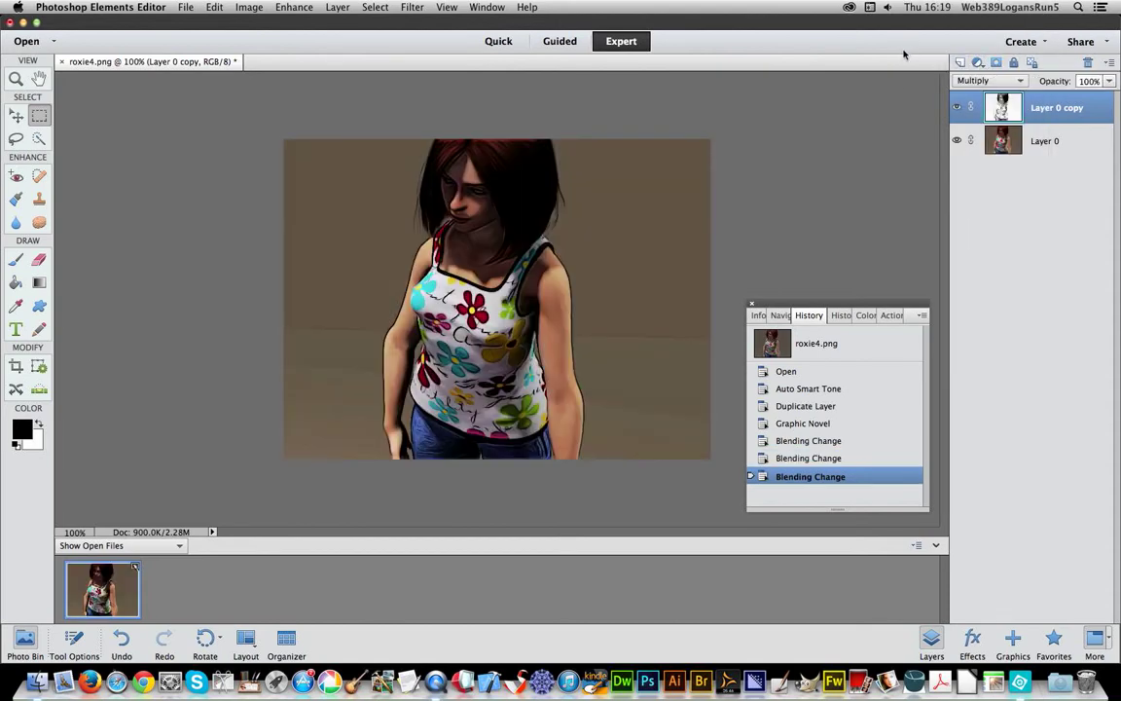
click(1043, 141)
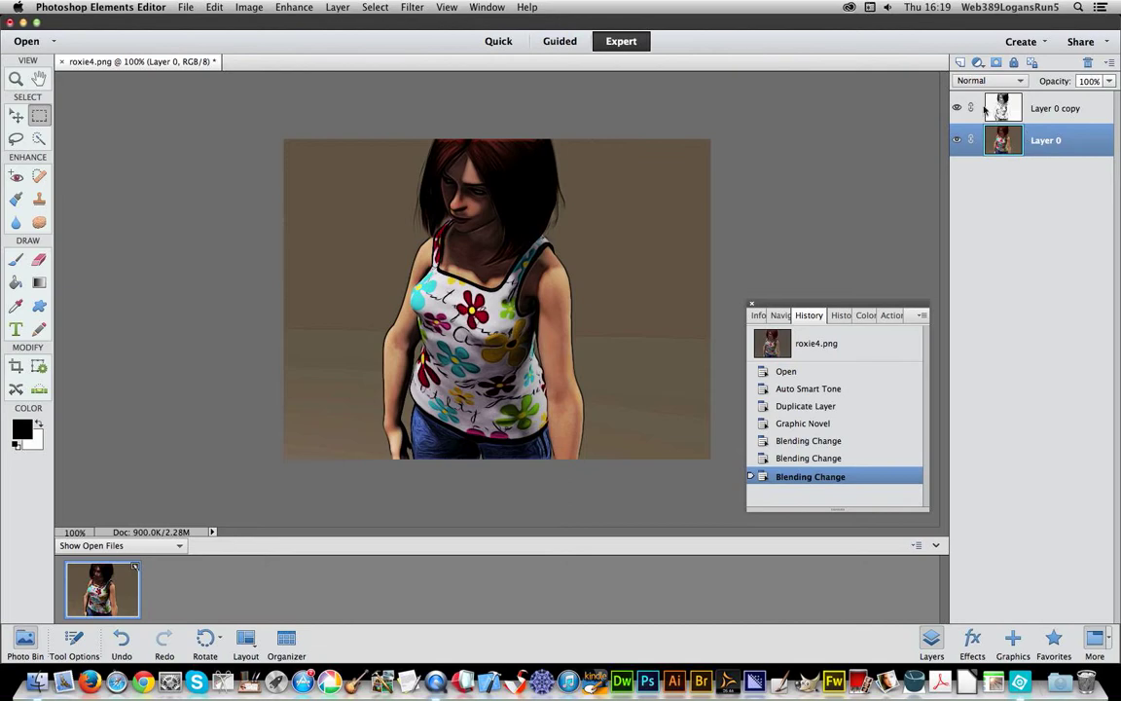
Apply a Gaussian Blur with a 9.6-pixel radius to Layer 0
click(418, 8)
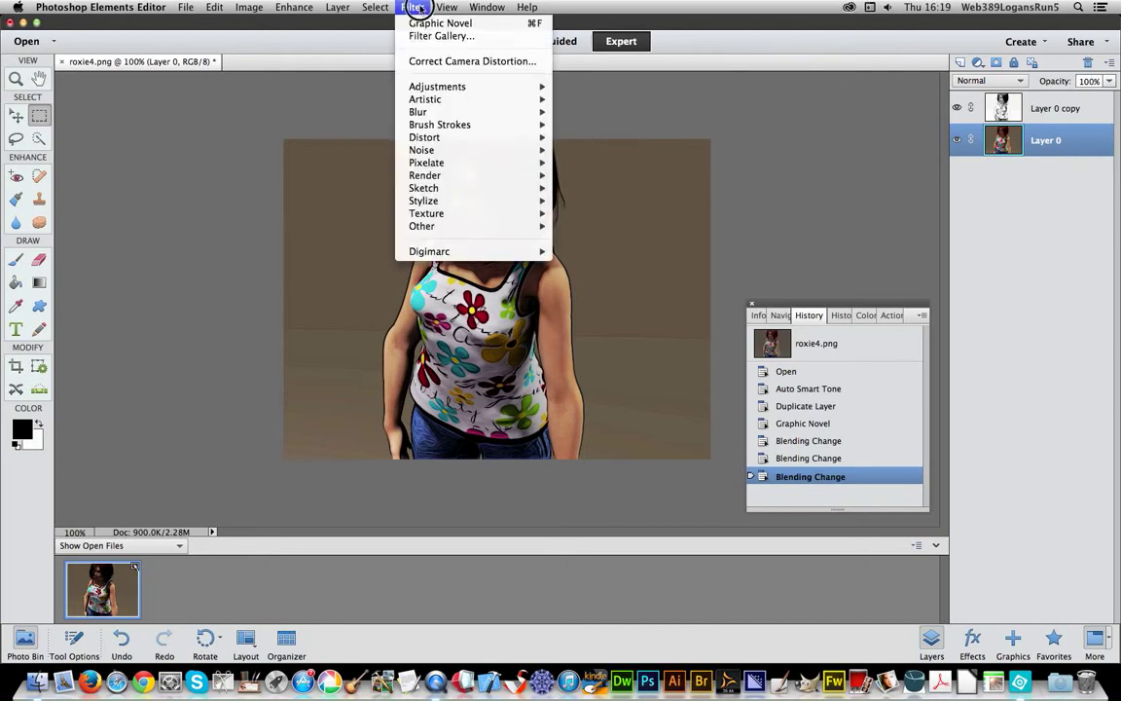
mouse_move(443, 115)
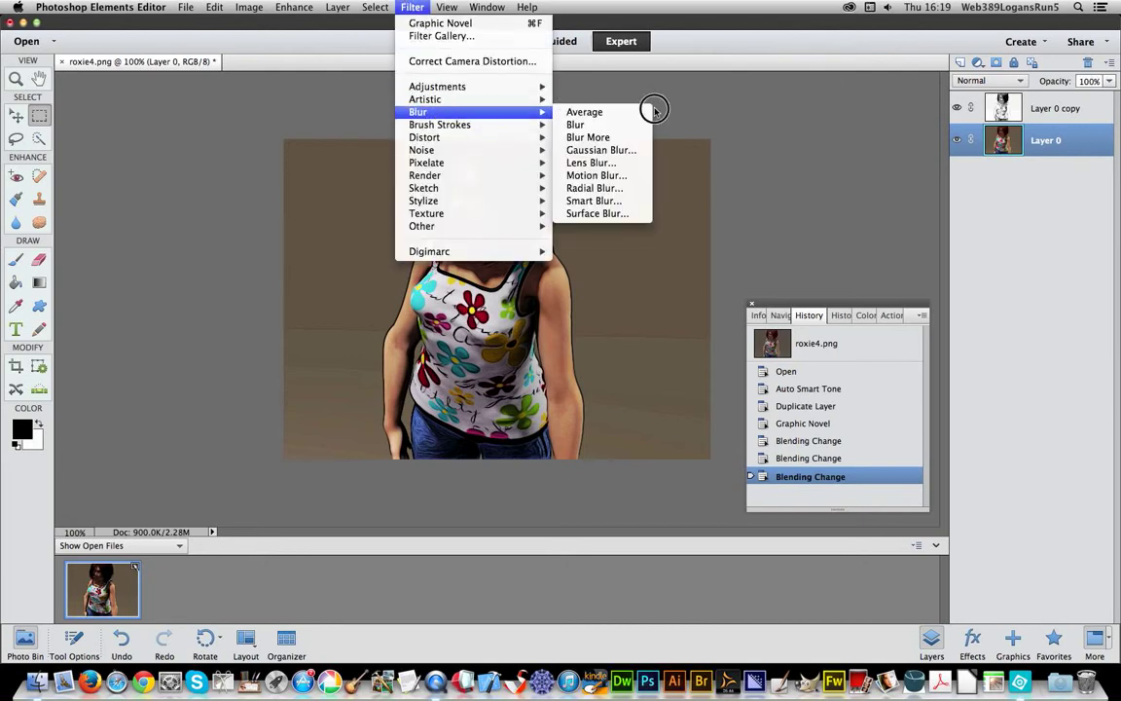
click(610, 151)
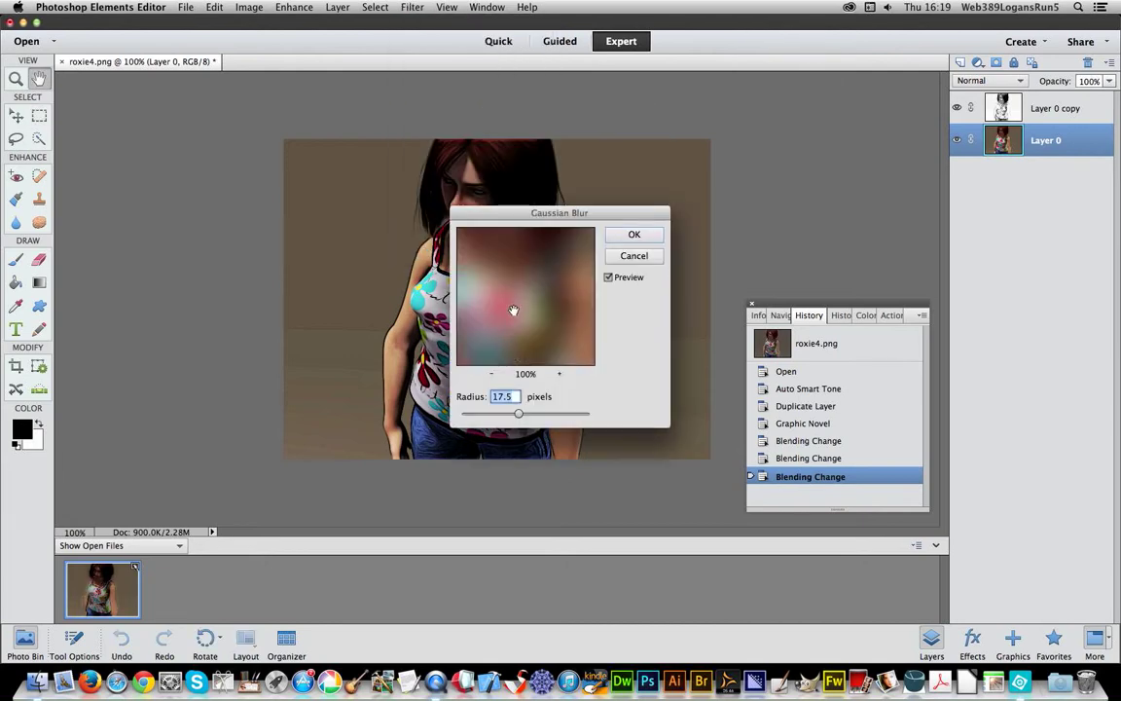
click(510, 415)
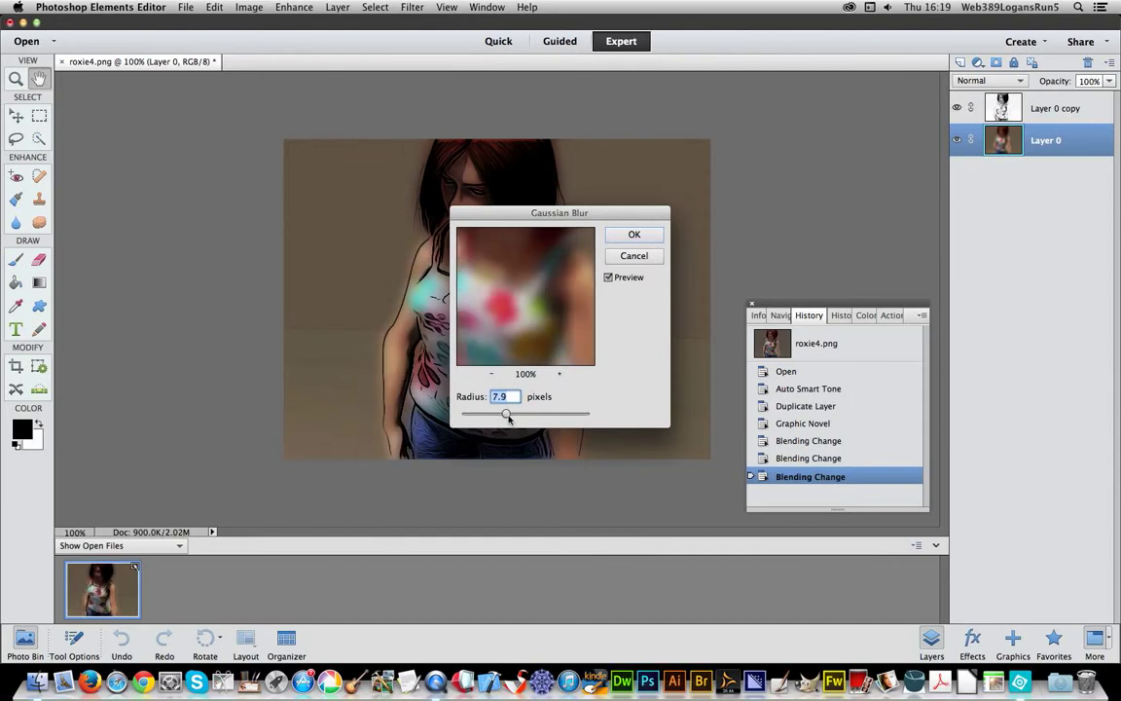
drag(511, 418, 512, 417)
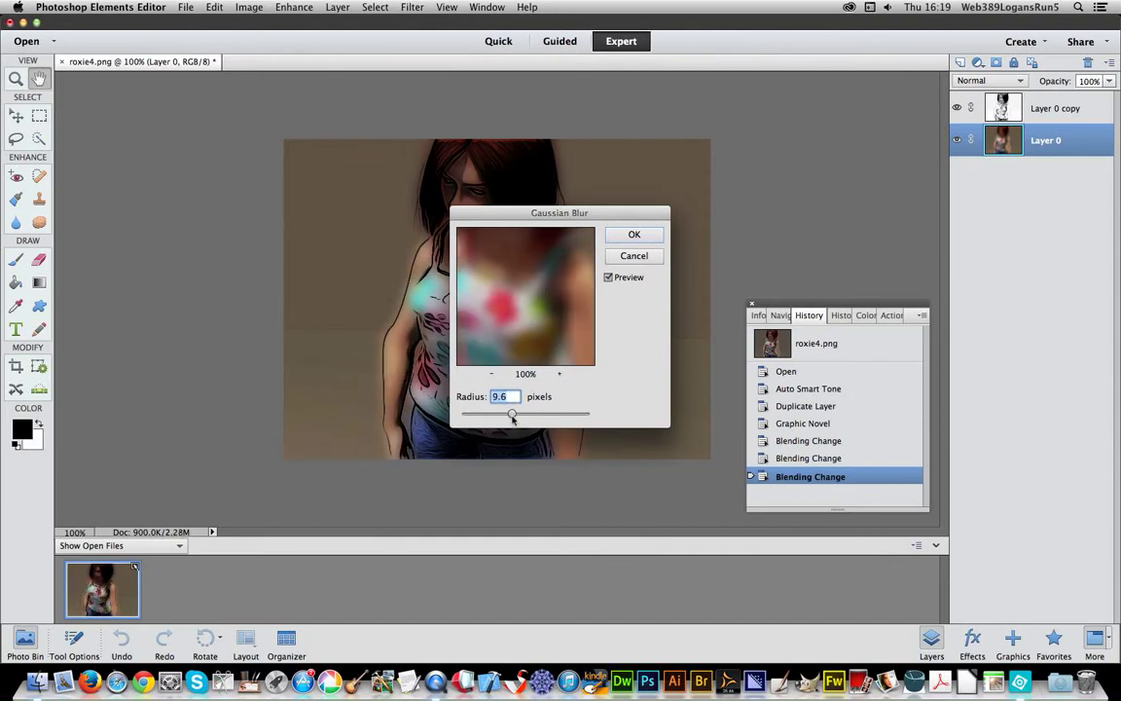
click(635, 234)
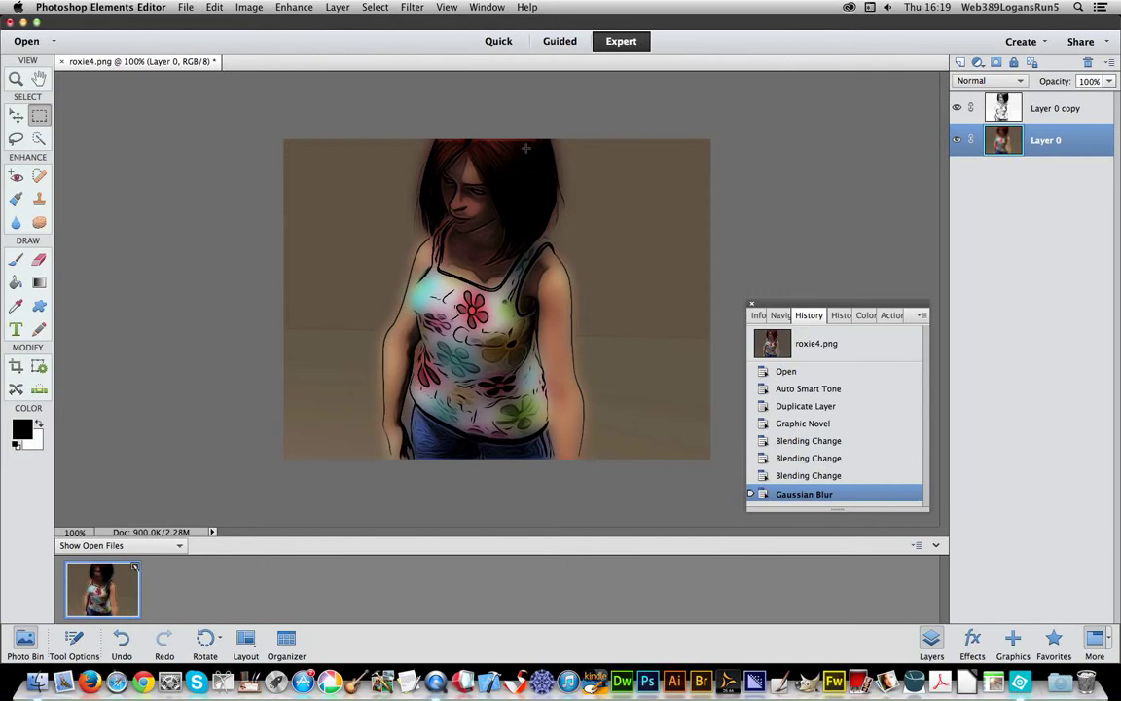
Apply Watercolor to Layer 0 with Brush Detail 10, Shadow Intensity 3 and Texture 2
click(414, 7)
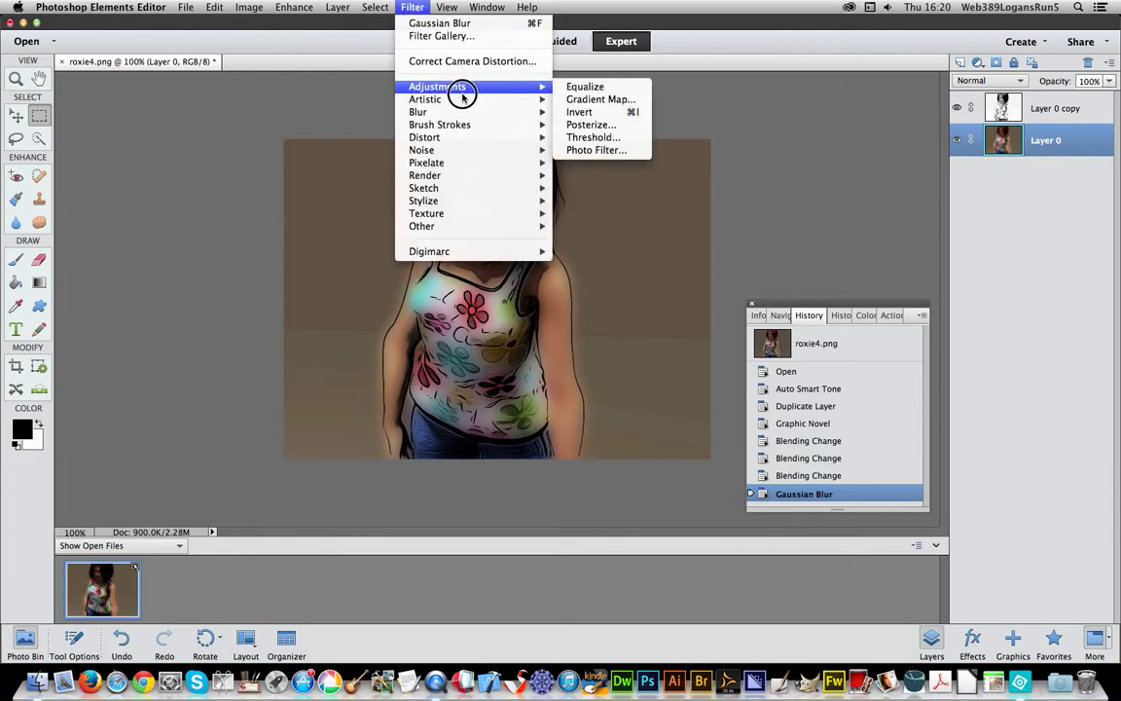
mouse_move(460, 98)
click(604, 277)
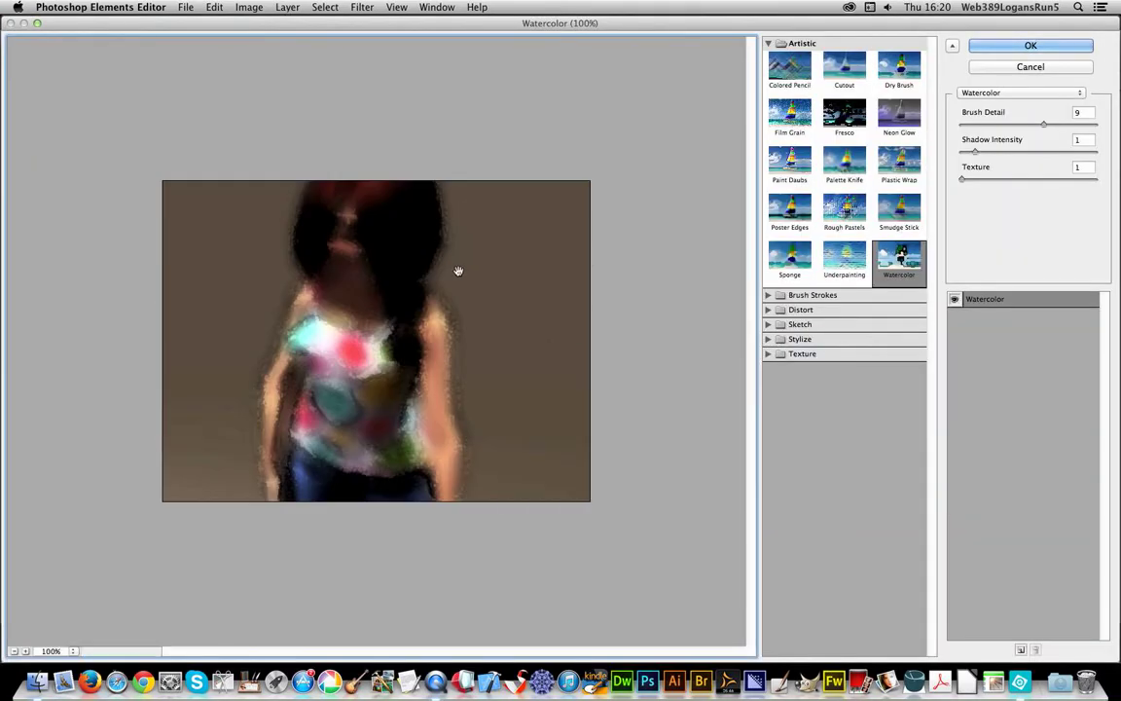
drag(1044, 125, 1049, 125)
click(993, 180)
click(1003, 152)
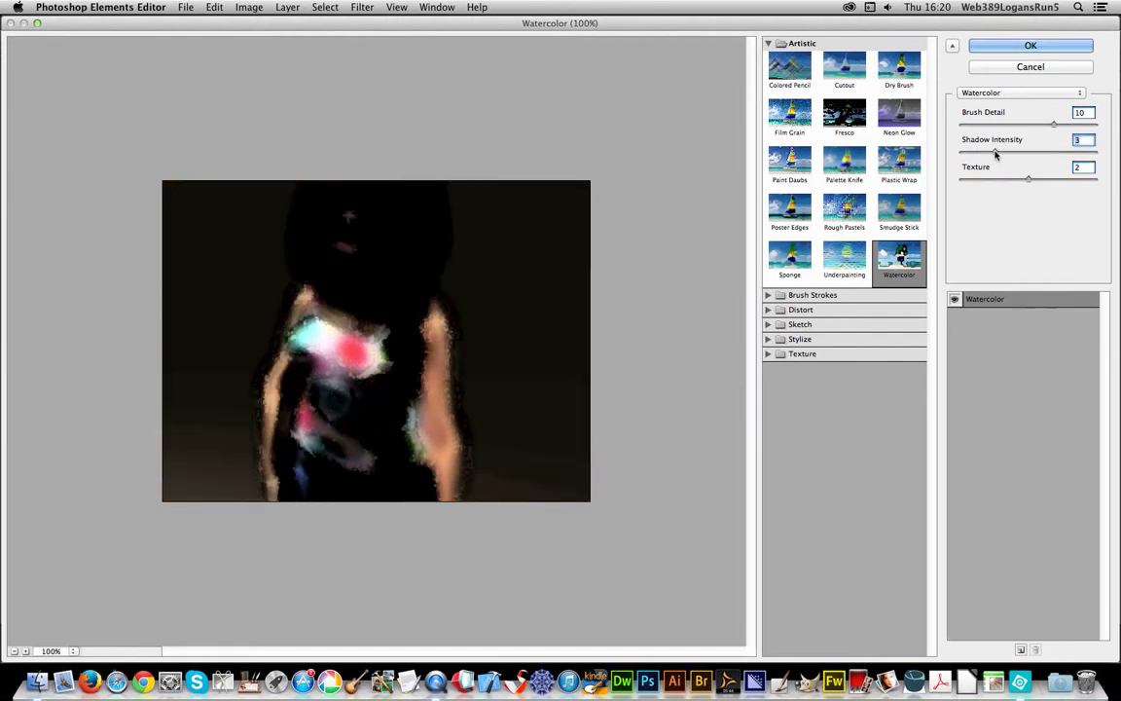
click(1031, 45)
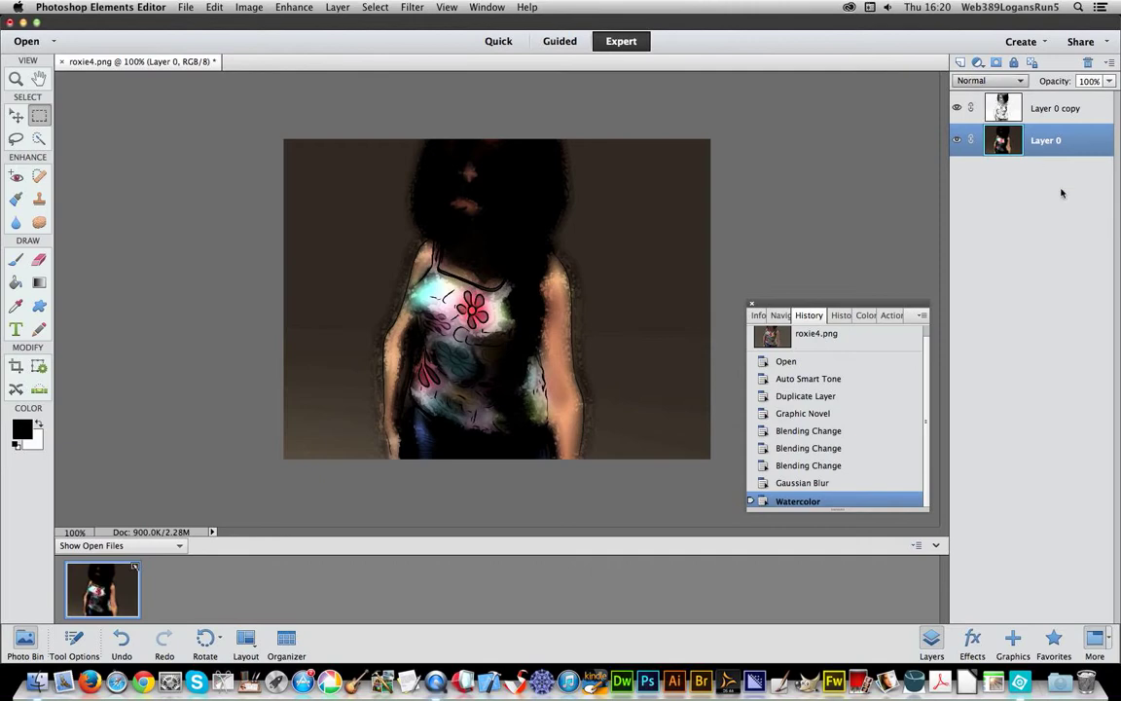
Select Layer 0 copy and flatten roxie4.png into a single Background layer
click(983, 108)
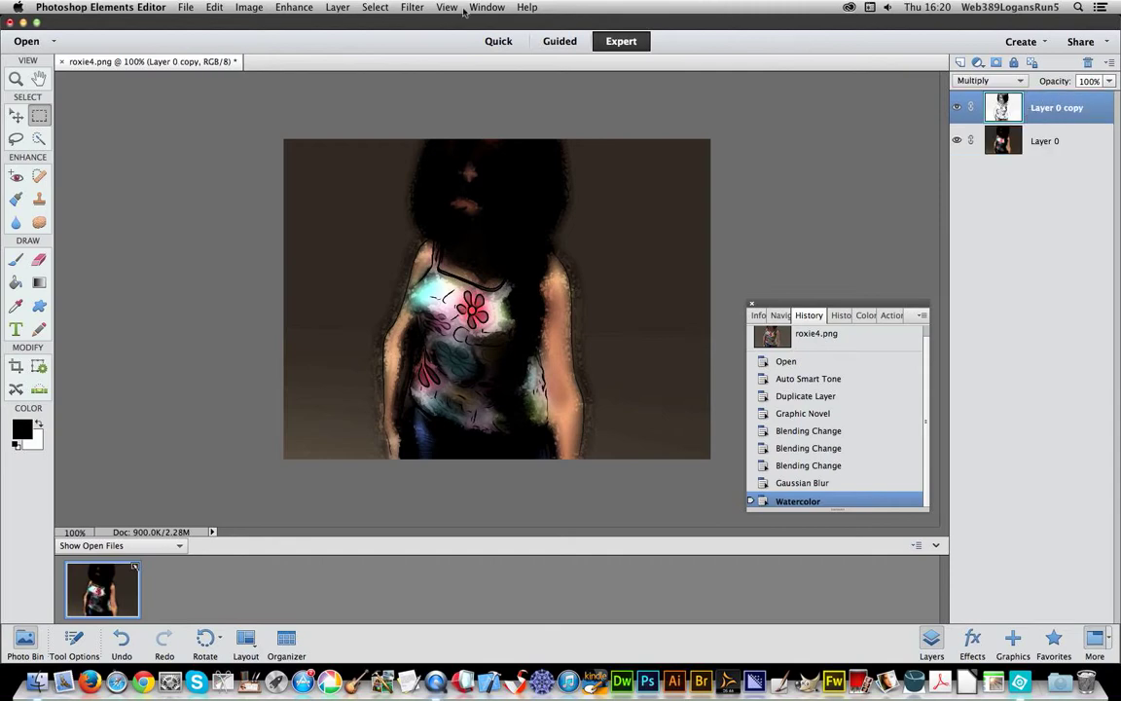
click(341, 7)
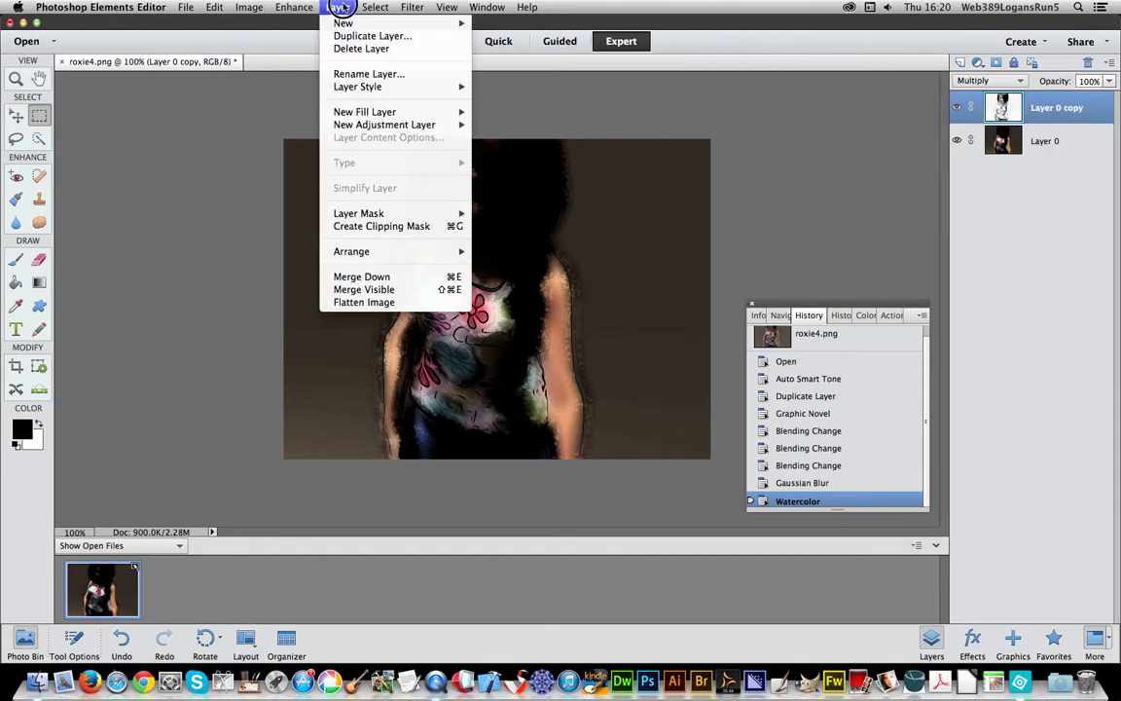
click(388, 302)
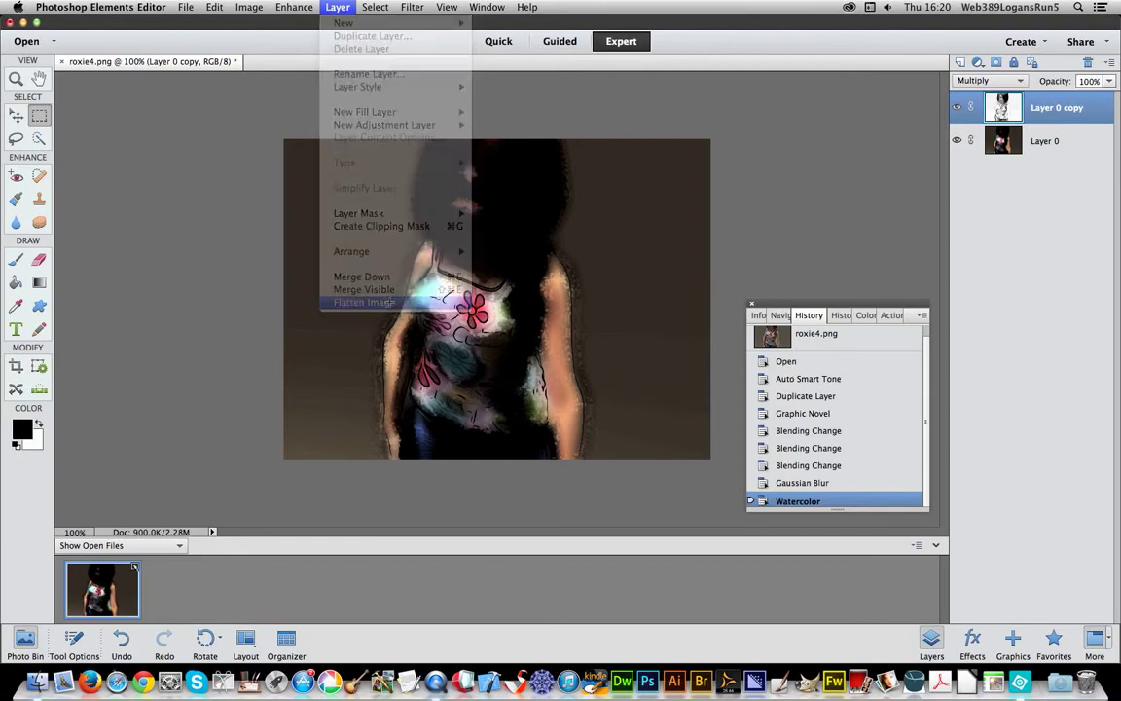
Duplicate the flattened image into a Background copy layer
click(412, 7)
click(459, 172)
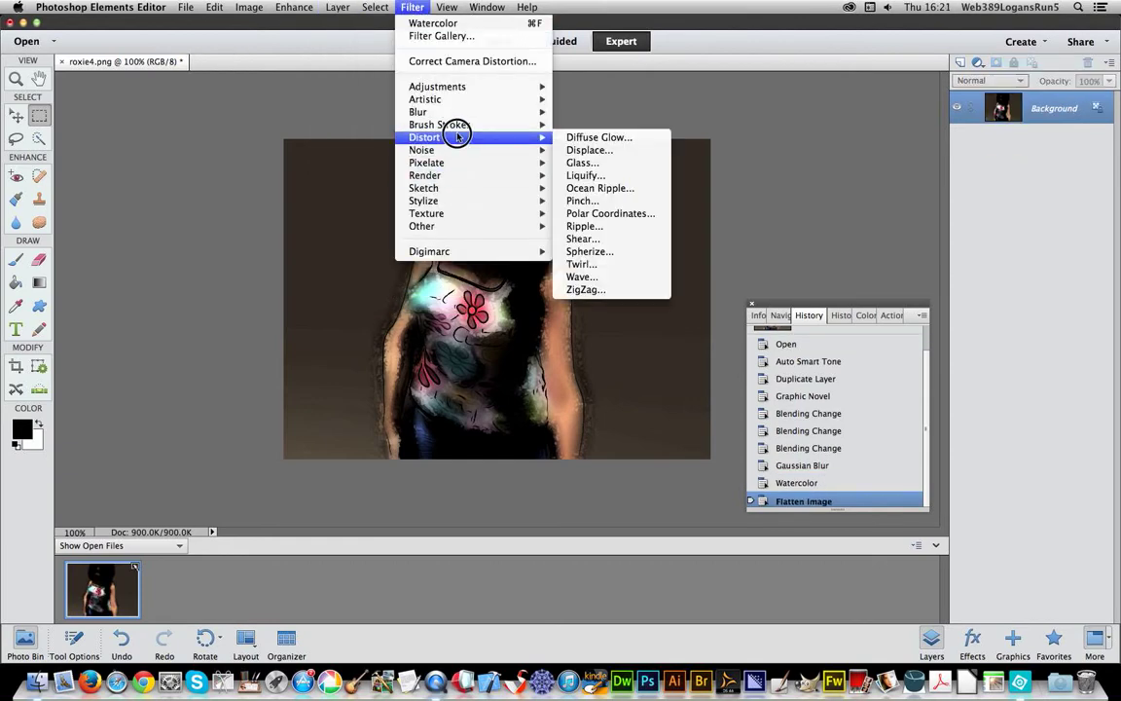
mouse_move(337, 7)
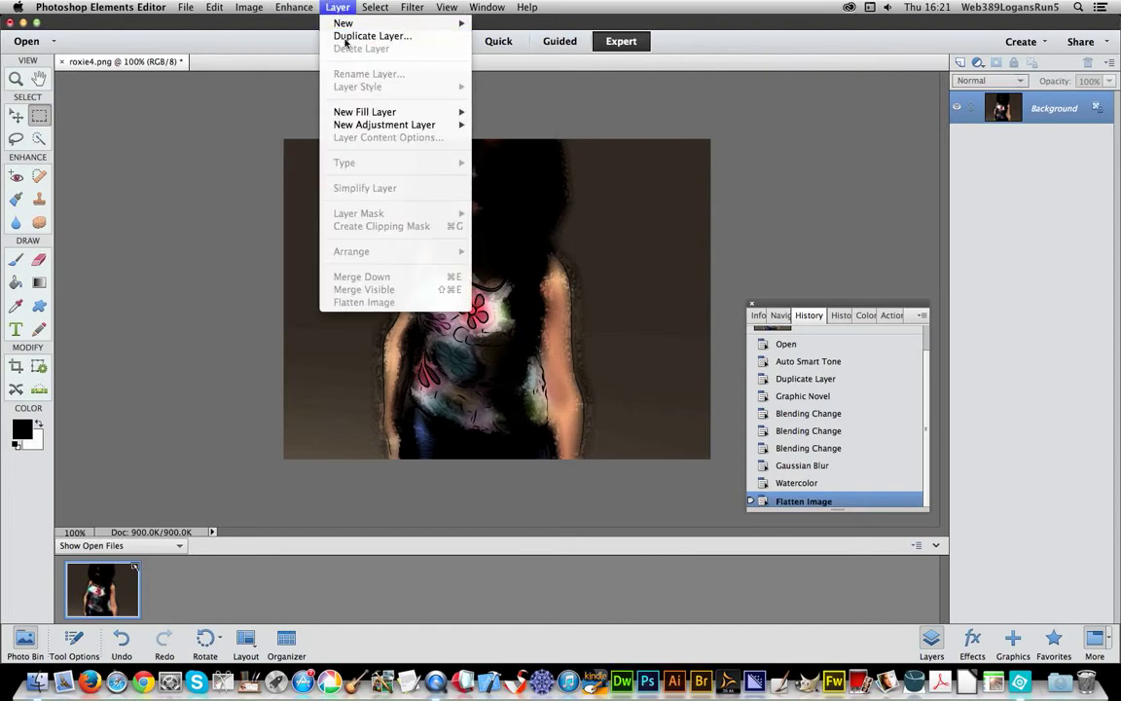
click(342, 36)
click(690, 285)
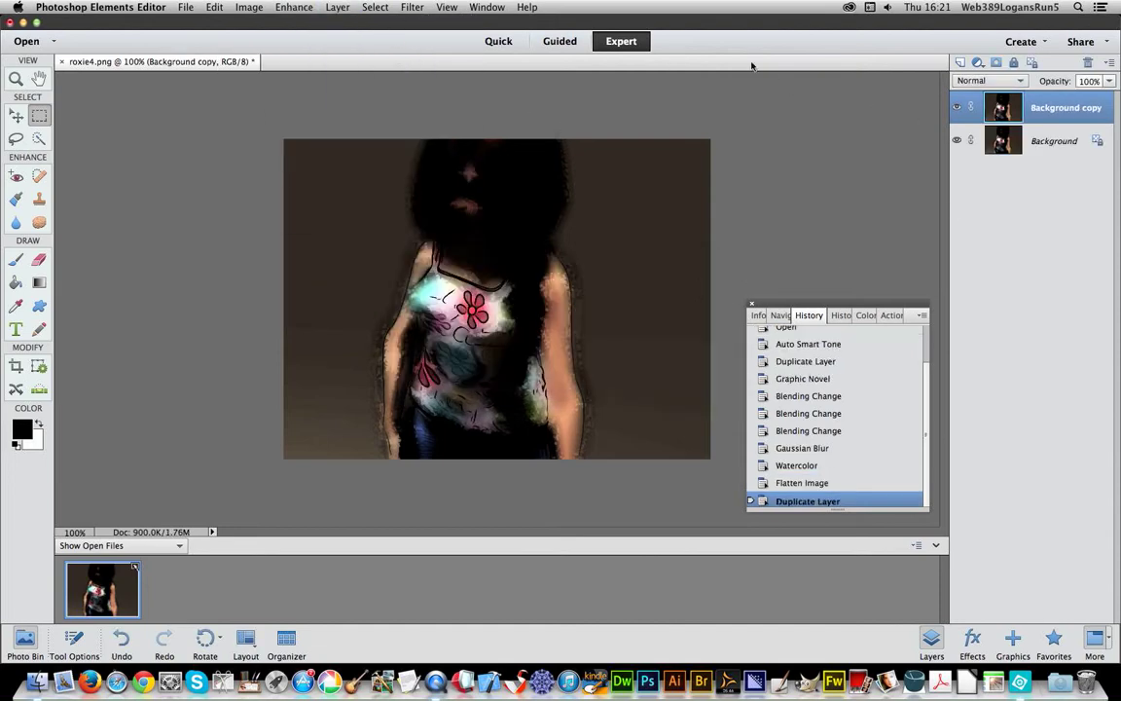
Apply the Graphic Novel filter with the Fine Detail preset to Background copy
click(416, 7)
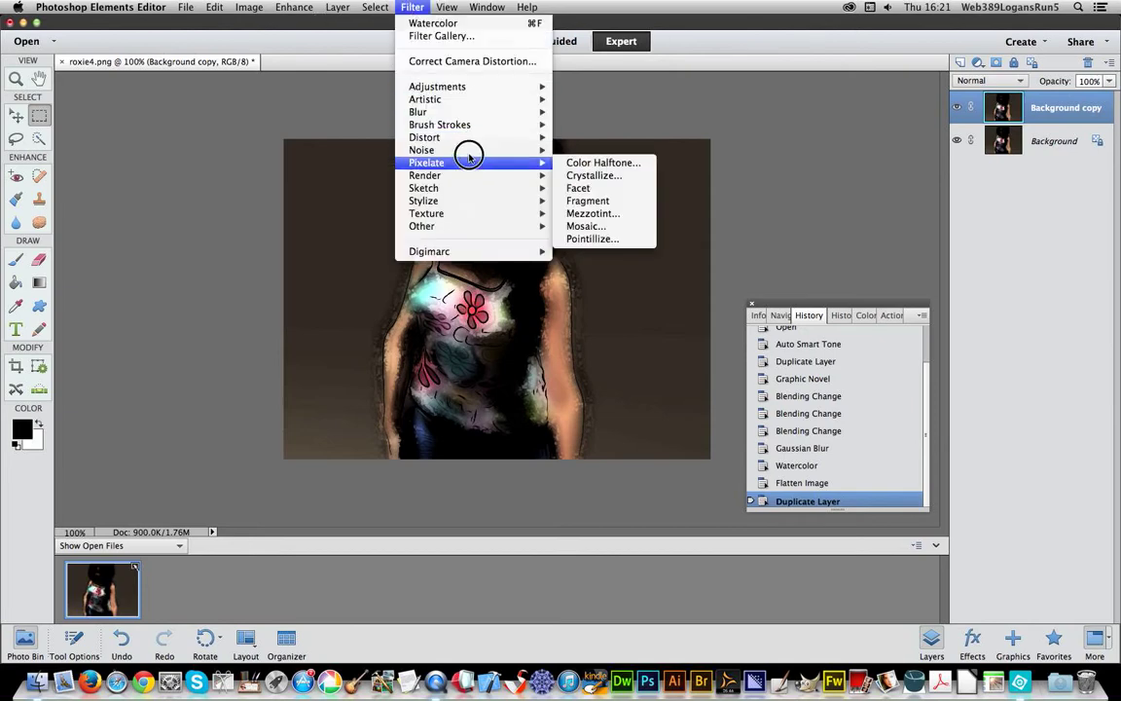
mouse_move(468, 142)
mouse_move(538, 187)
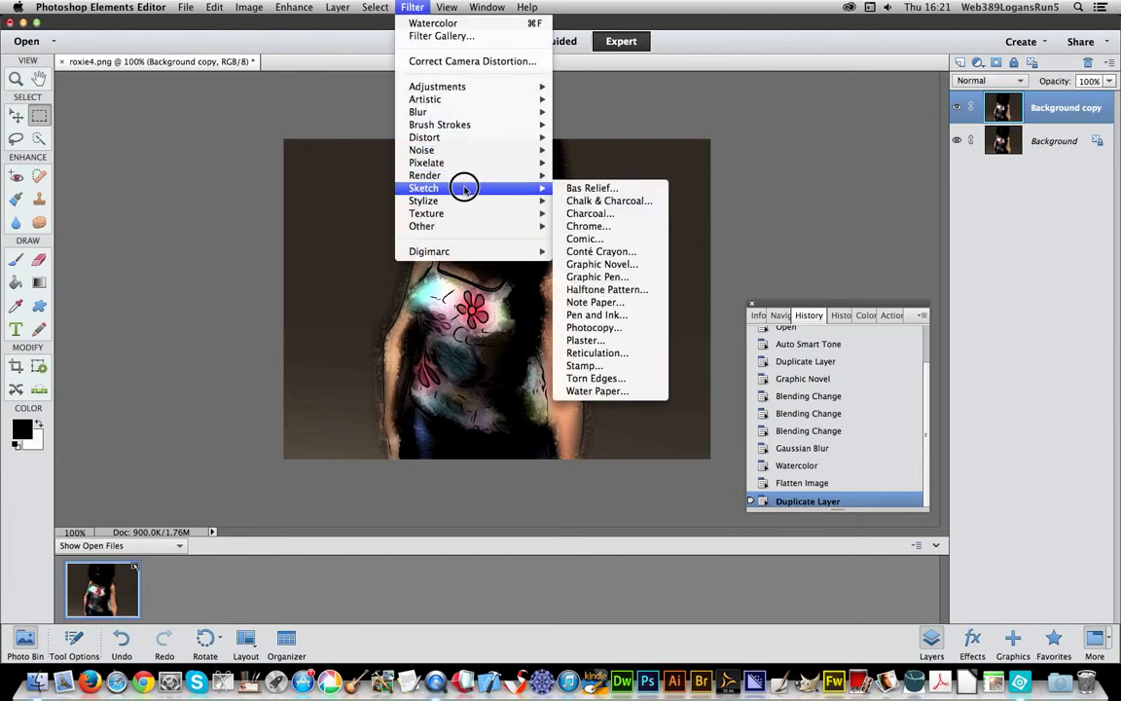
click(590, 264)
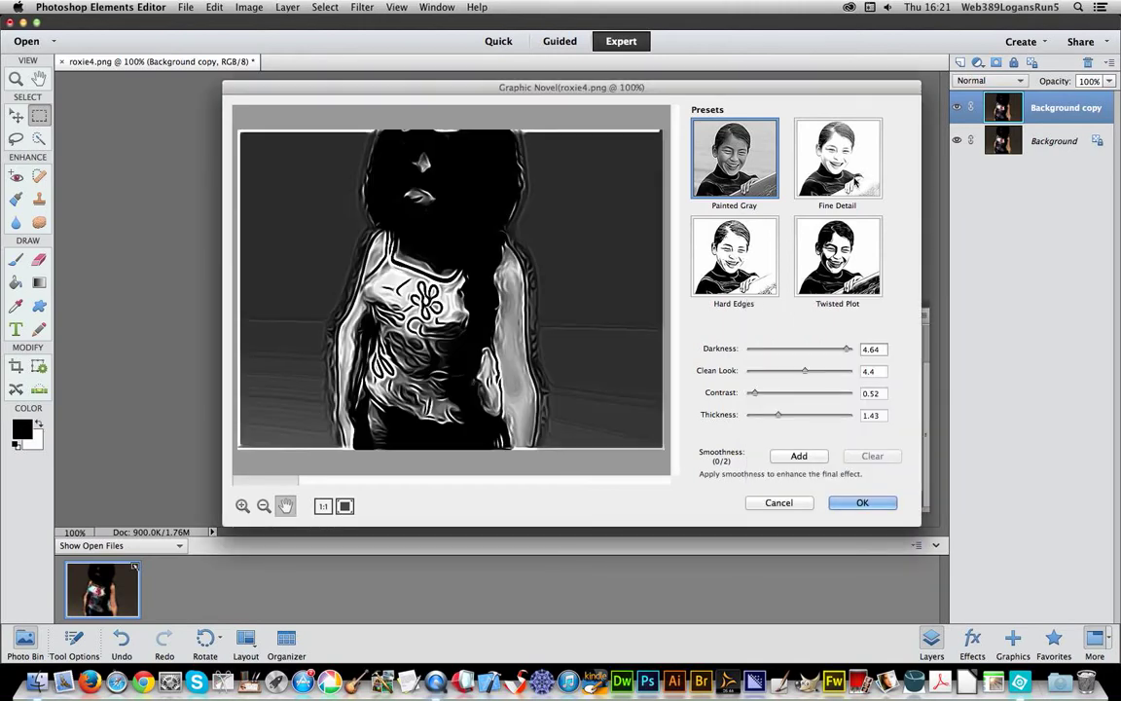
click(855, 182)
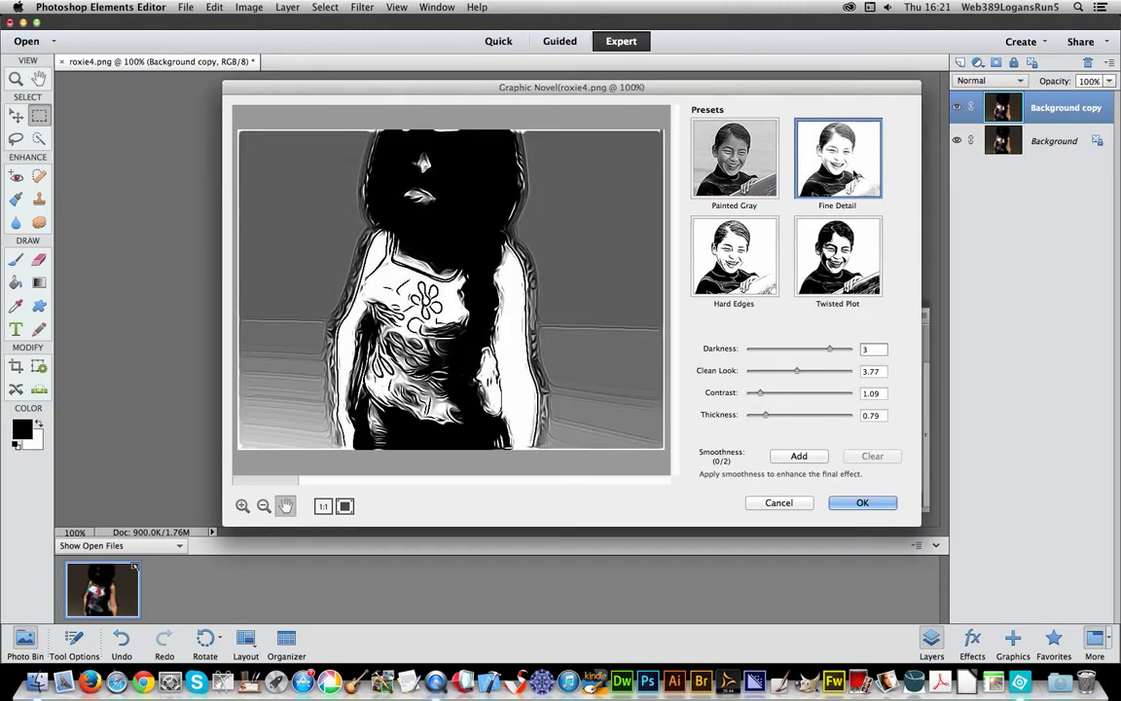
click(872, 504)
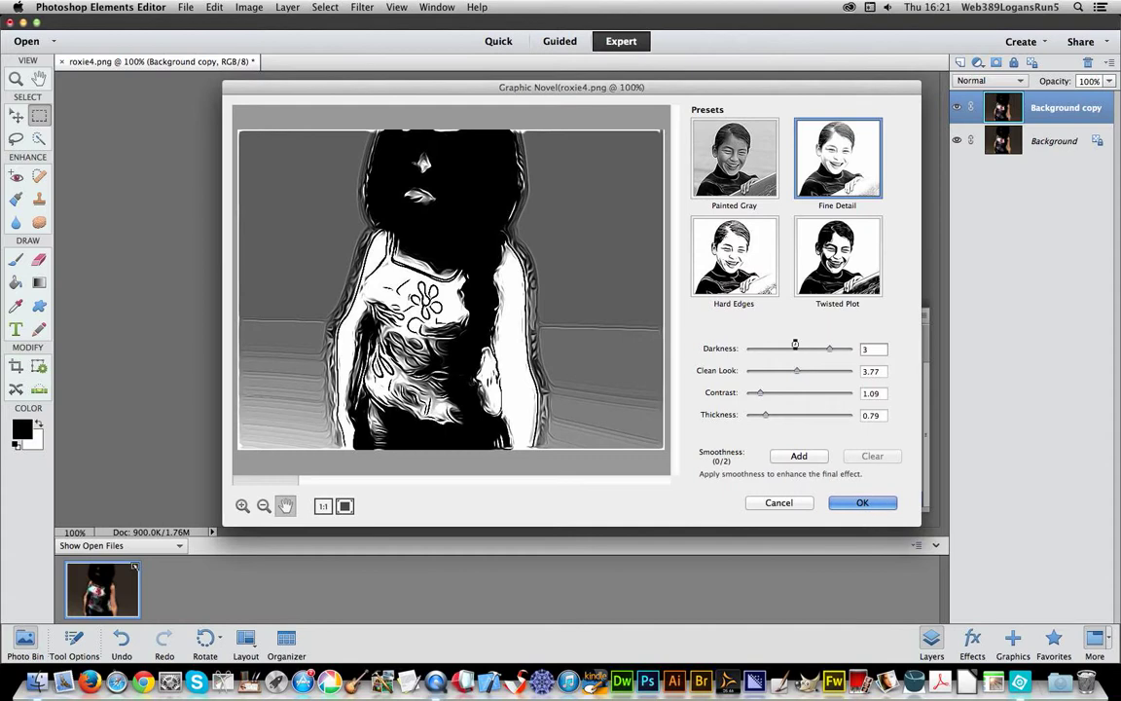
click(795, 345)
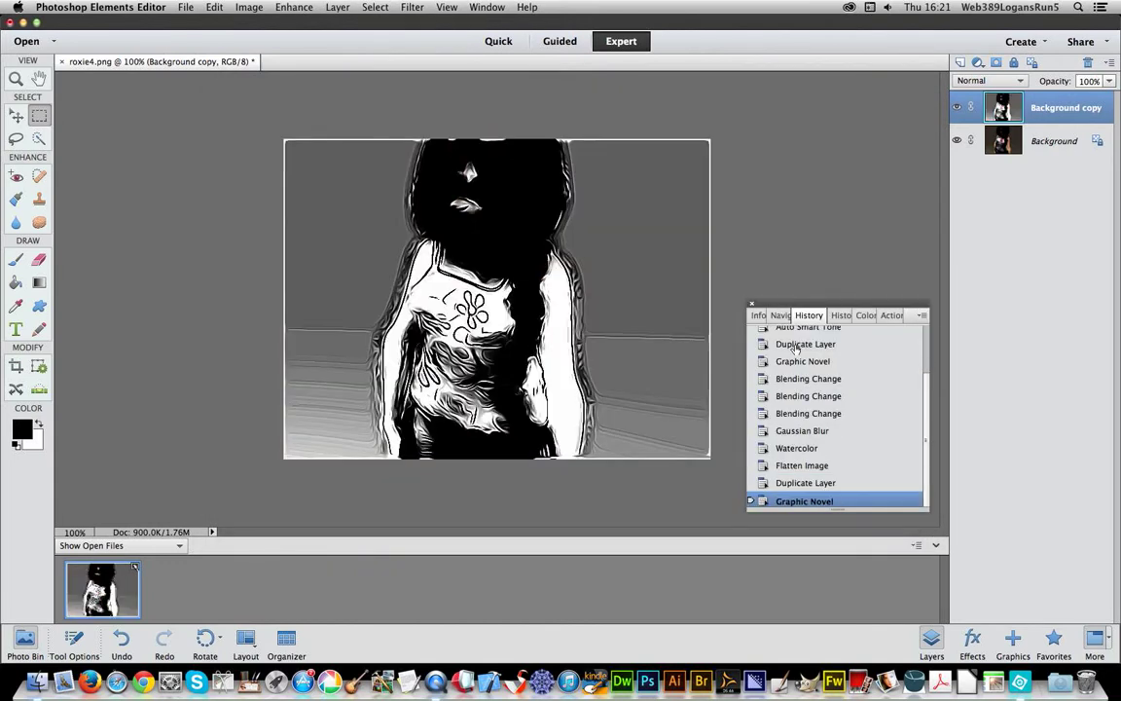
Try Darken and Multiply on Background copy, then settle on Overlay blending
click(989, 82)
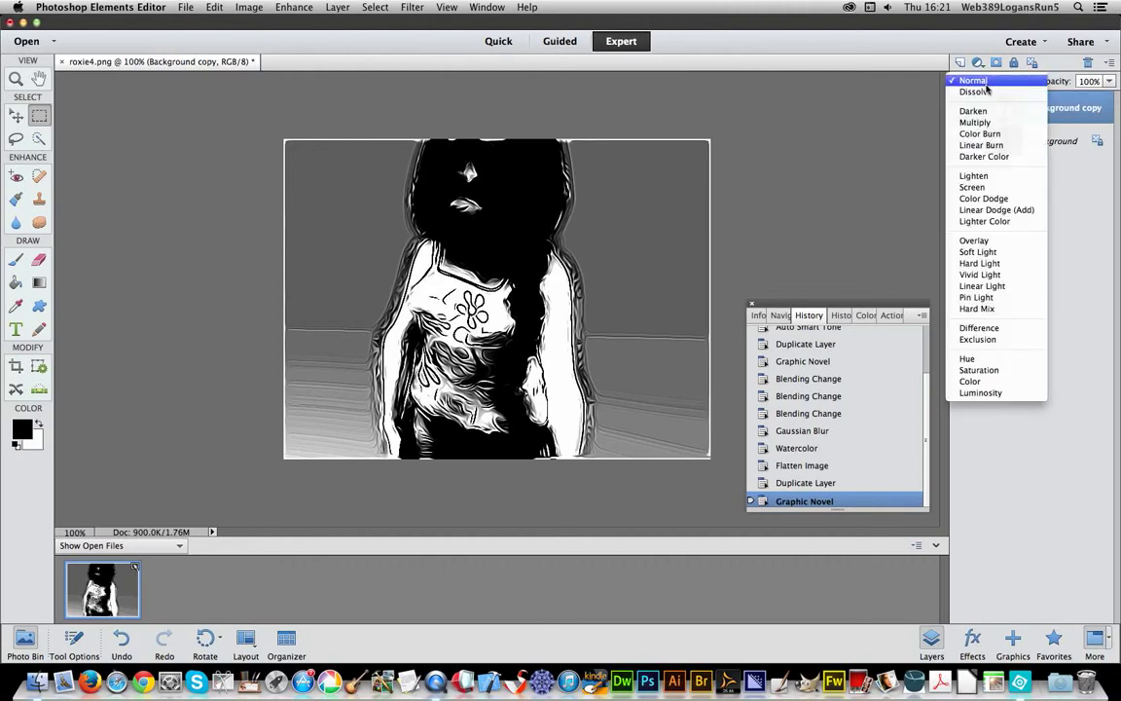
click(974, 112)
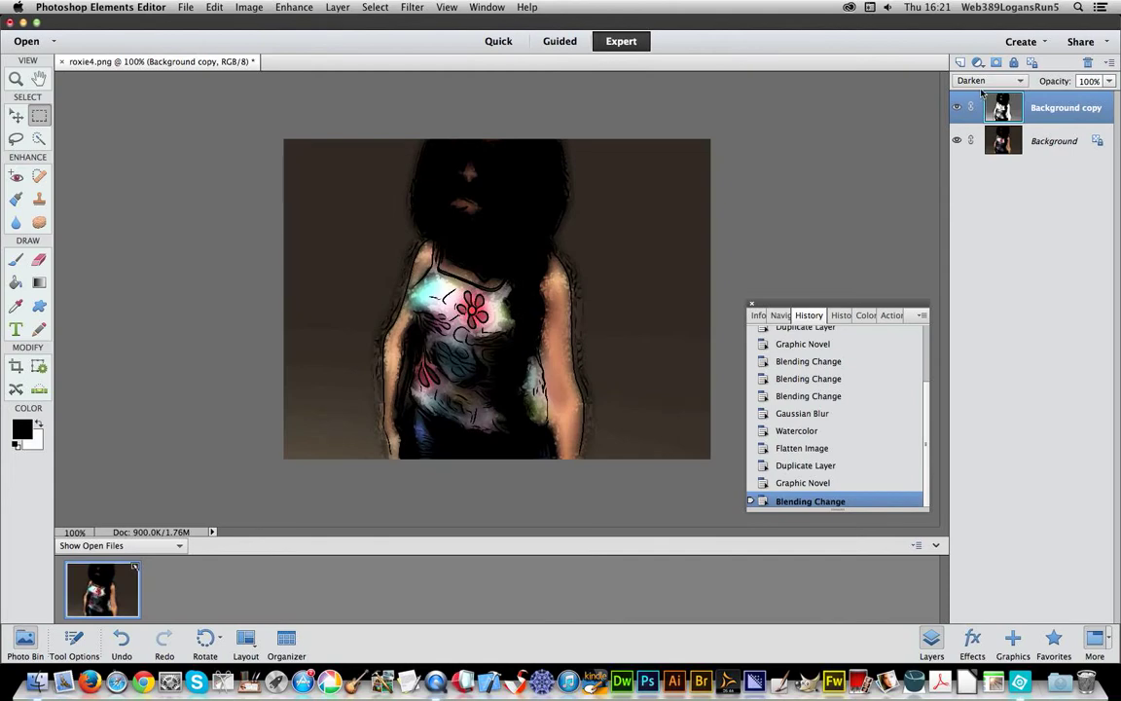
click(980, 84)
click(978, 94)
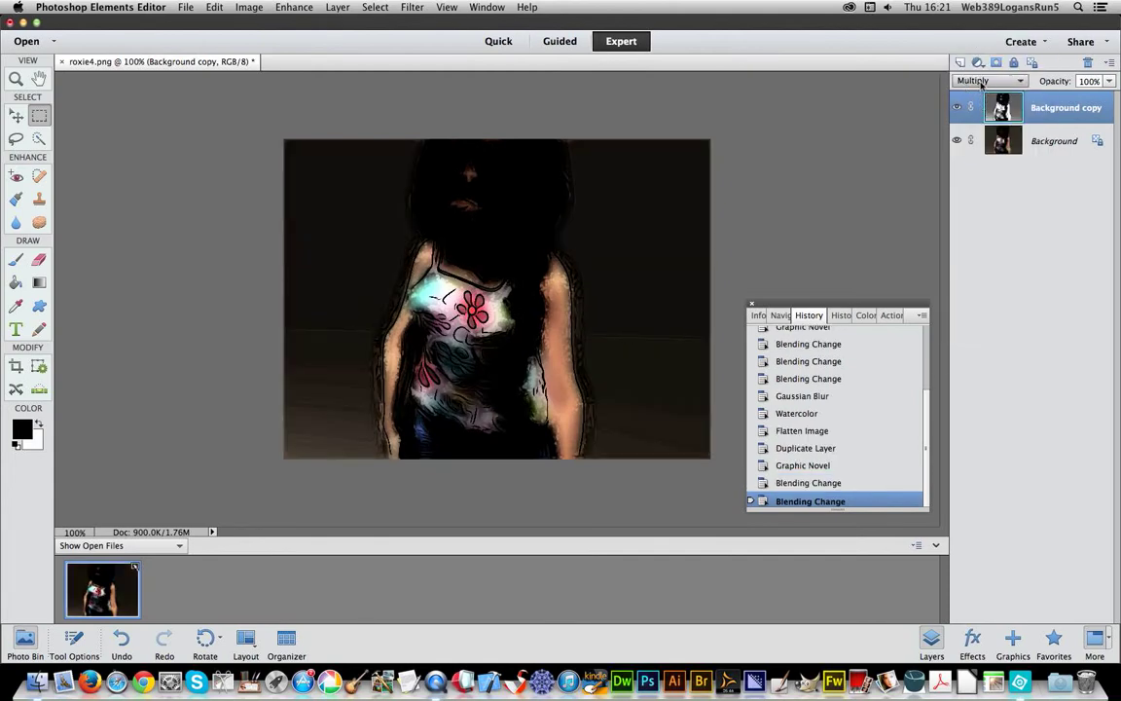
click(989, 81)
click(973, 200)
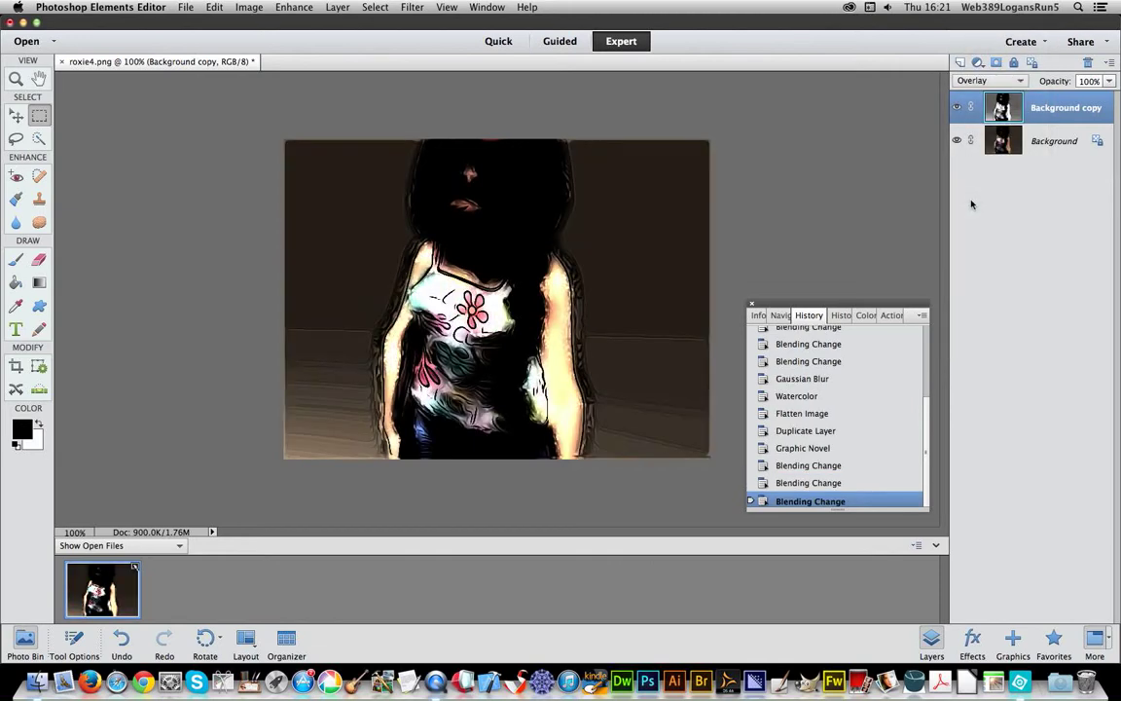
Select the Background layer and apply a 45-pixel Motion Blur at 0°
click(1030, 144)
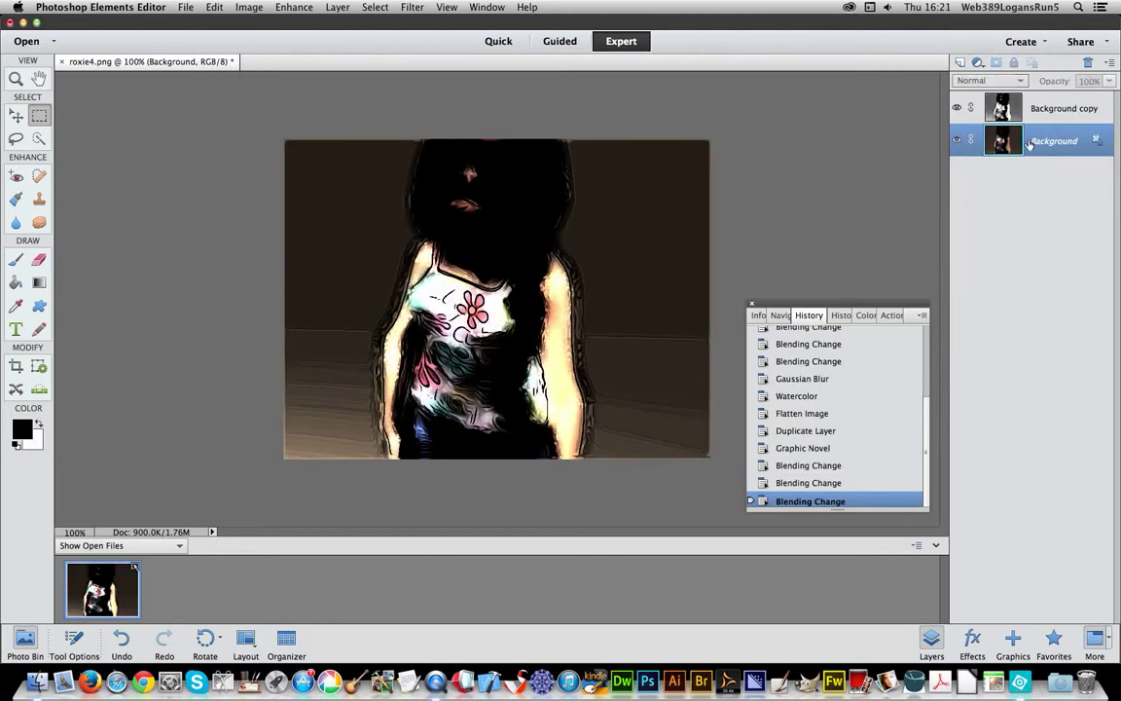
mouse_move(412, 6)
mouse_down()
mouse_move(463, 118)
mouse_move(581, 115)
mouse_move(588, 156)
mouse_up()
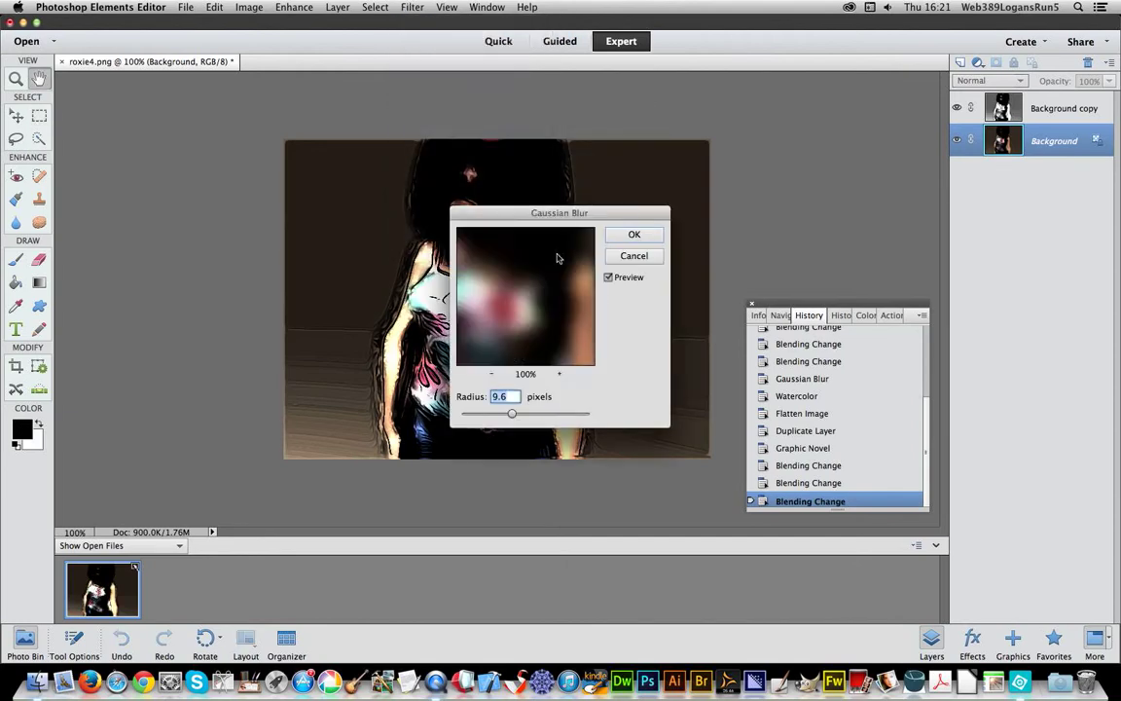
click(634, 255)
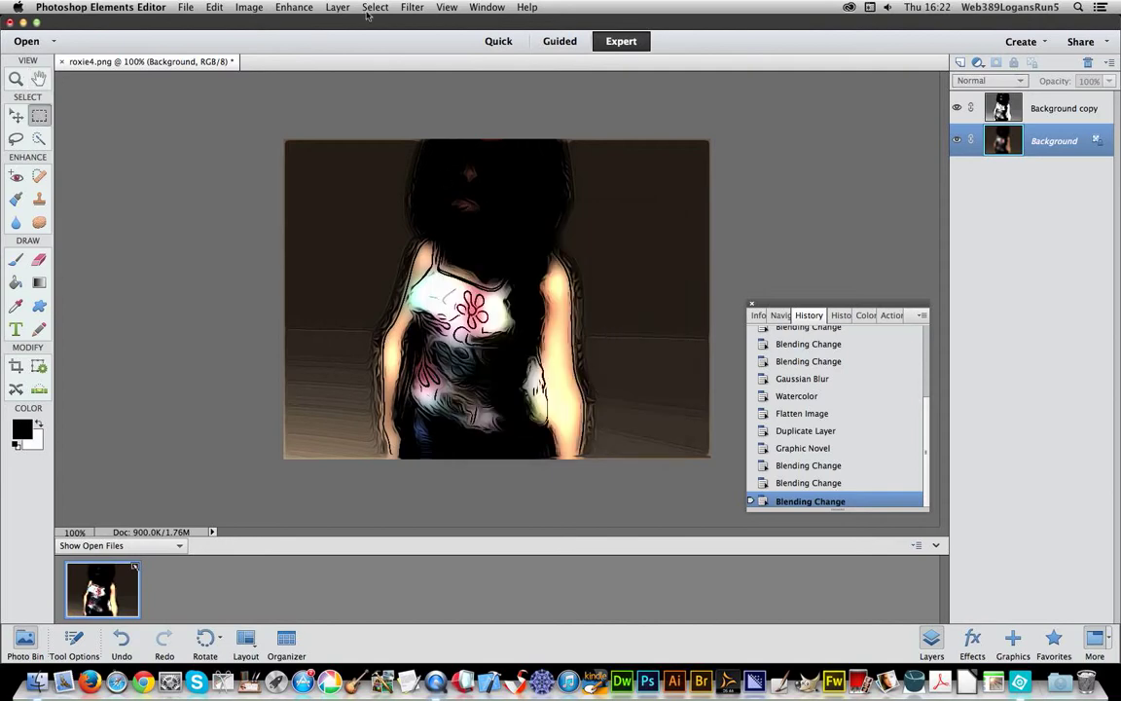
mouse_move(414, 7)
mouse_down()
mouse_move(475, 138)
mouse_move(476, 124)
mouse_move(508, 111)
mouse_move(590, 150)
mouse_move(589, 179)
mouse_up()
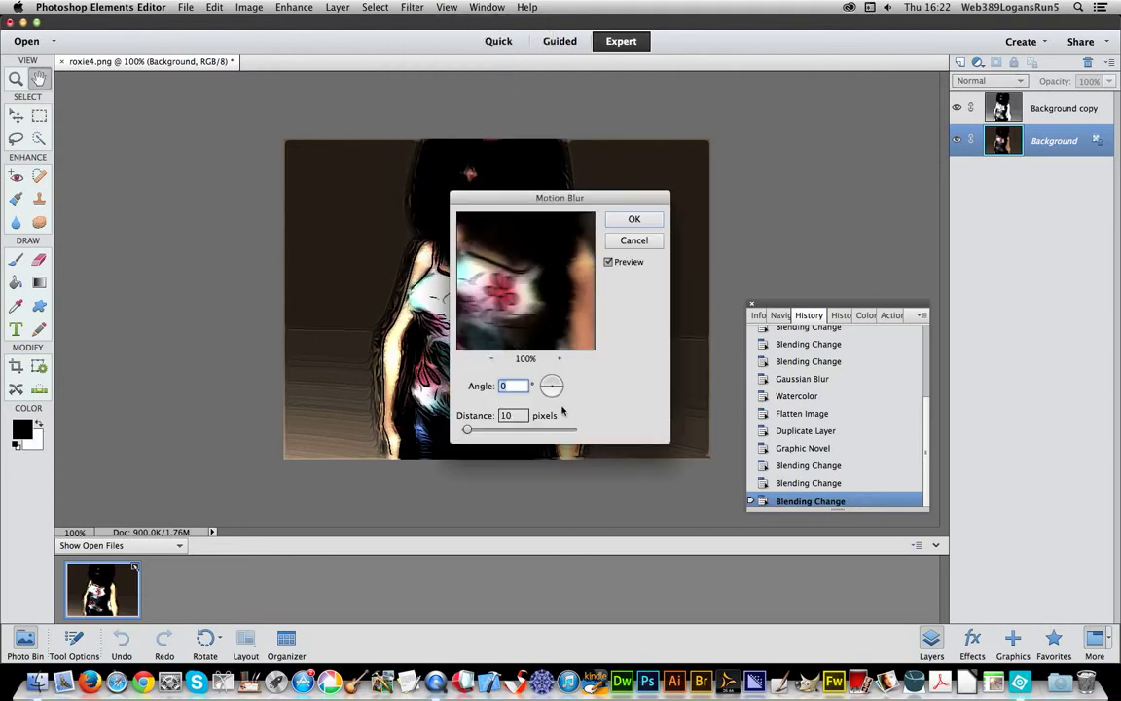
drag(469, 430, 490, 432)
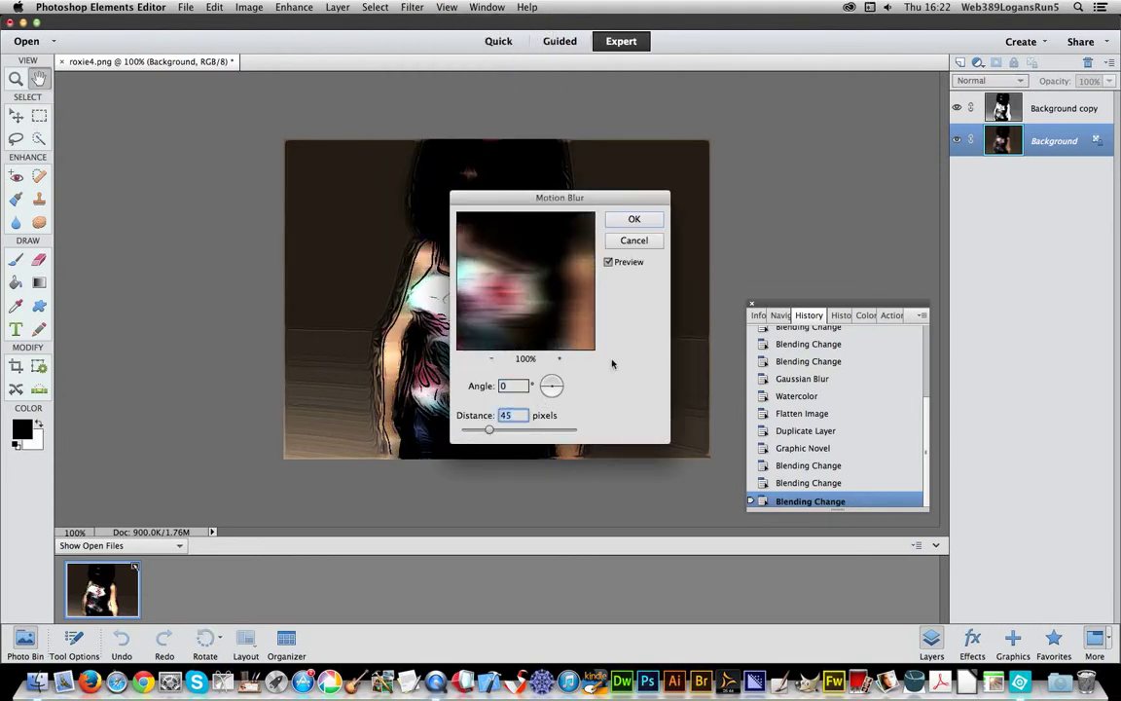
click(638, 223)
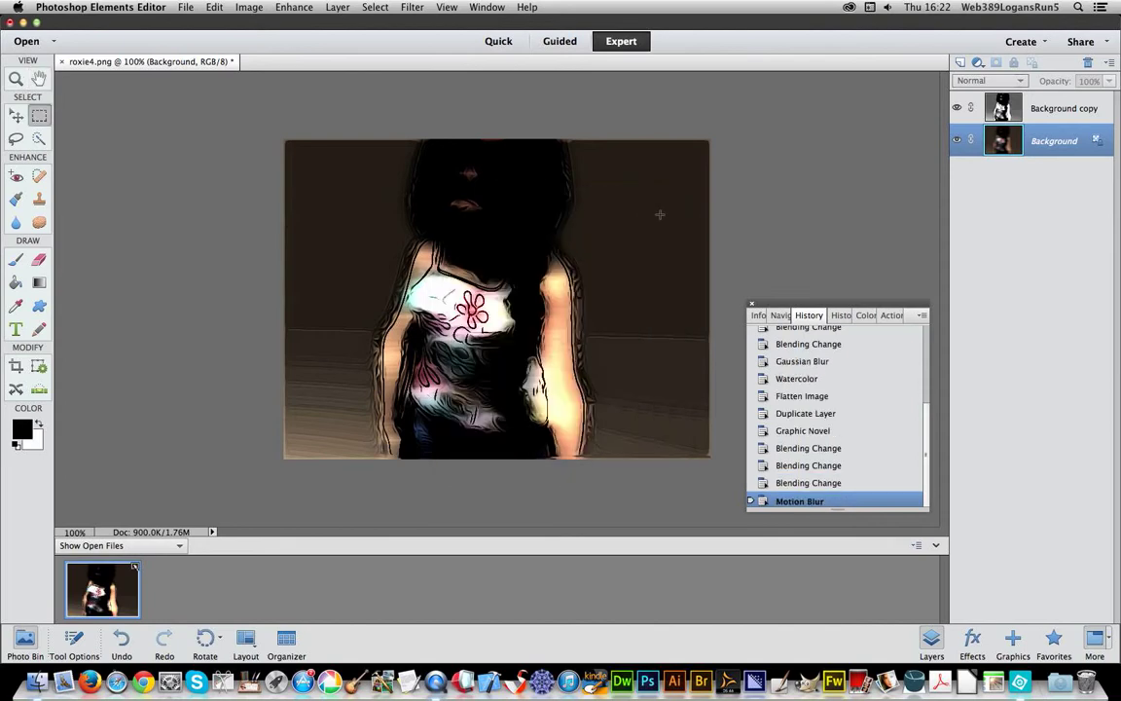
Apply Poster Edges (edge thickness 2, intensity 1, posterization 2) to the Background layer via the filter gallery
click(412, 7)
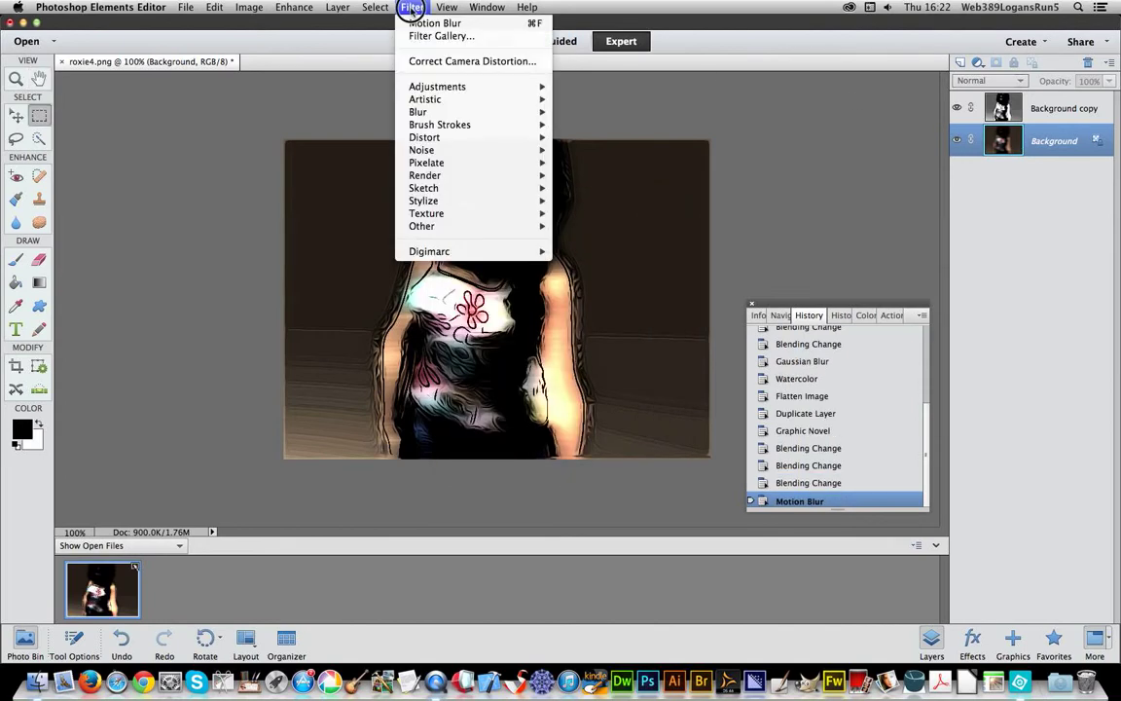
mouse_move(483, 99)
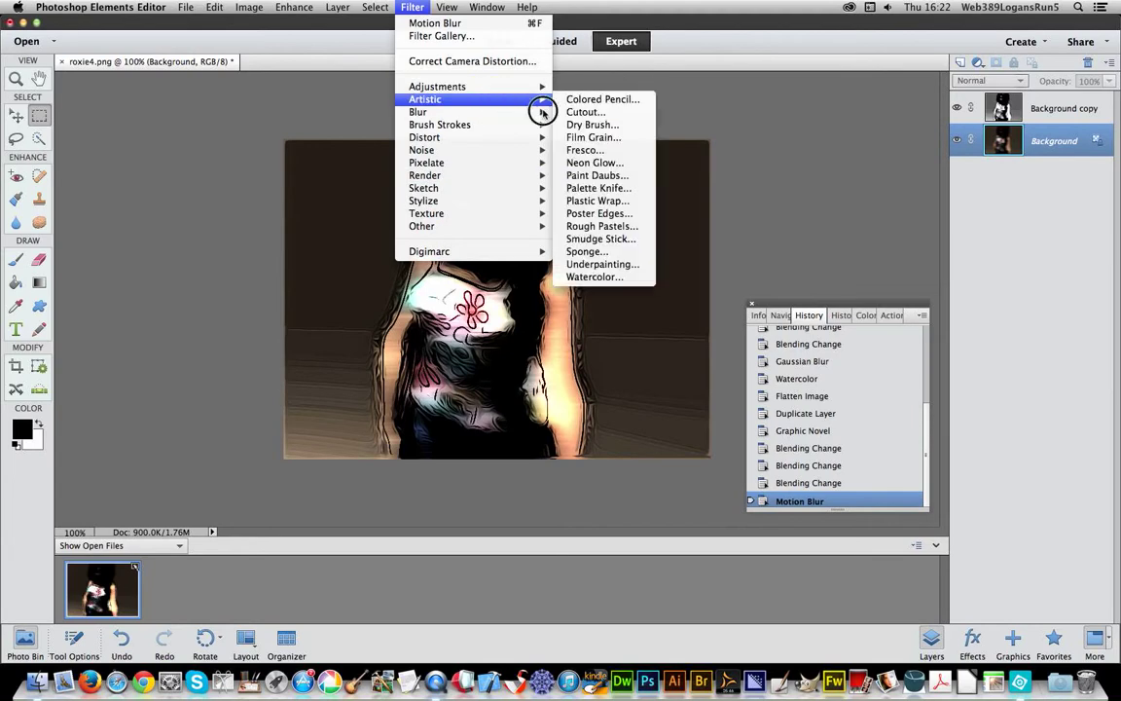
click(615, 202)
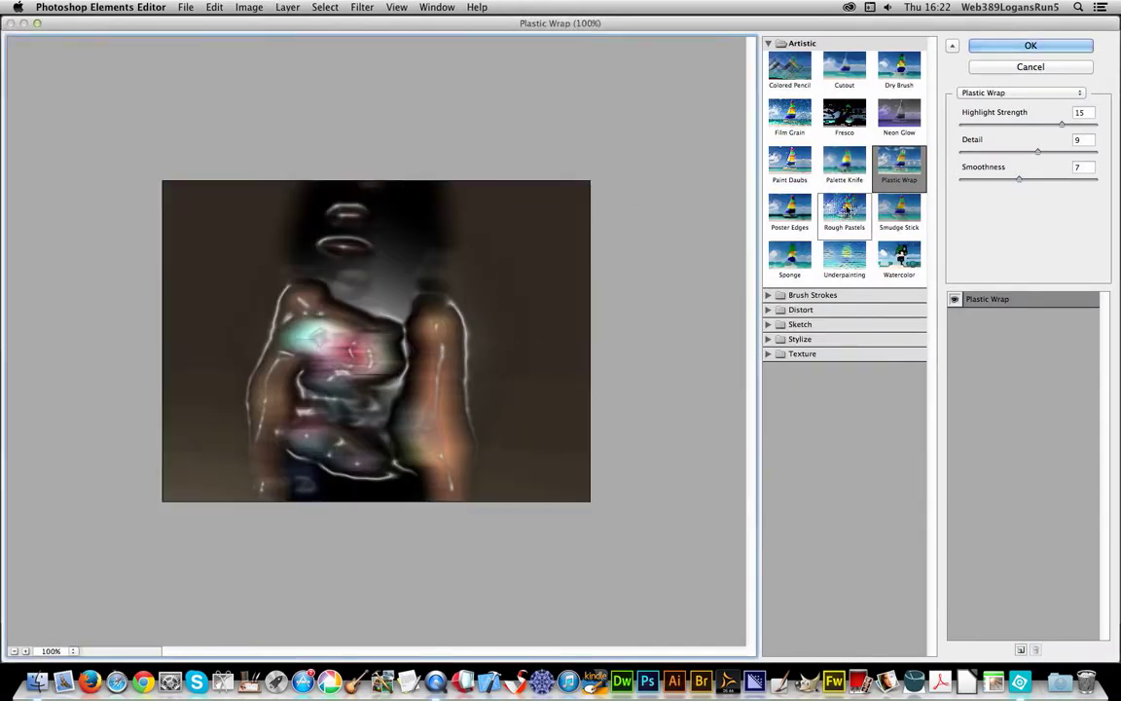
click(796, 217)
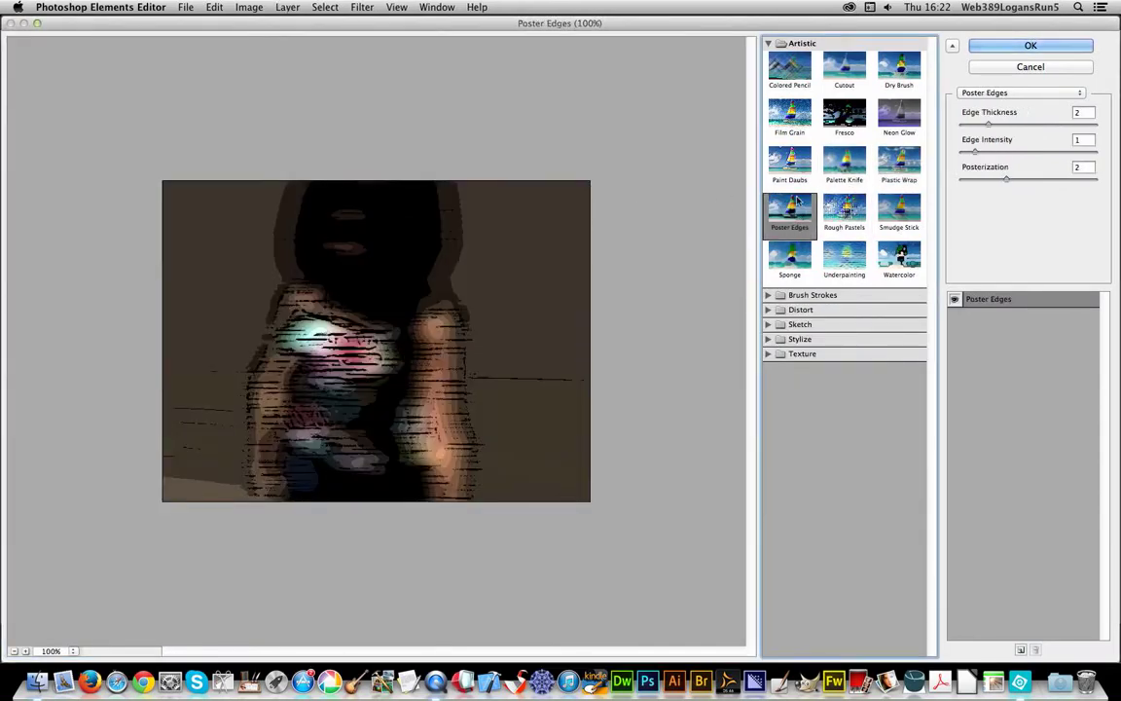
click(1030, 46)
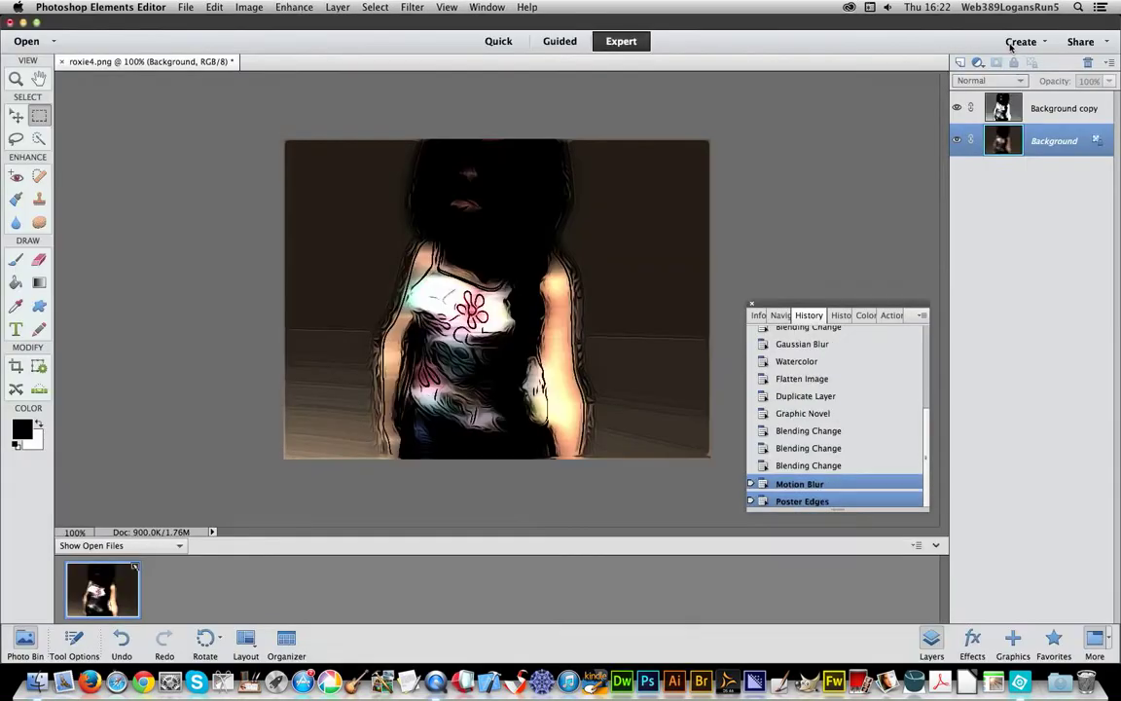
Try Linear Dodge (Add) on the Background copy line layer, then settle on Lighten blend mode
click(1038, 112)
click(988, 81)
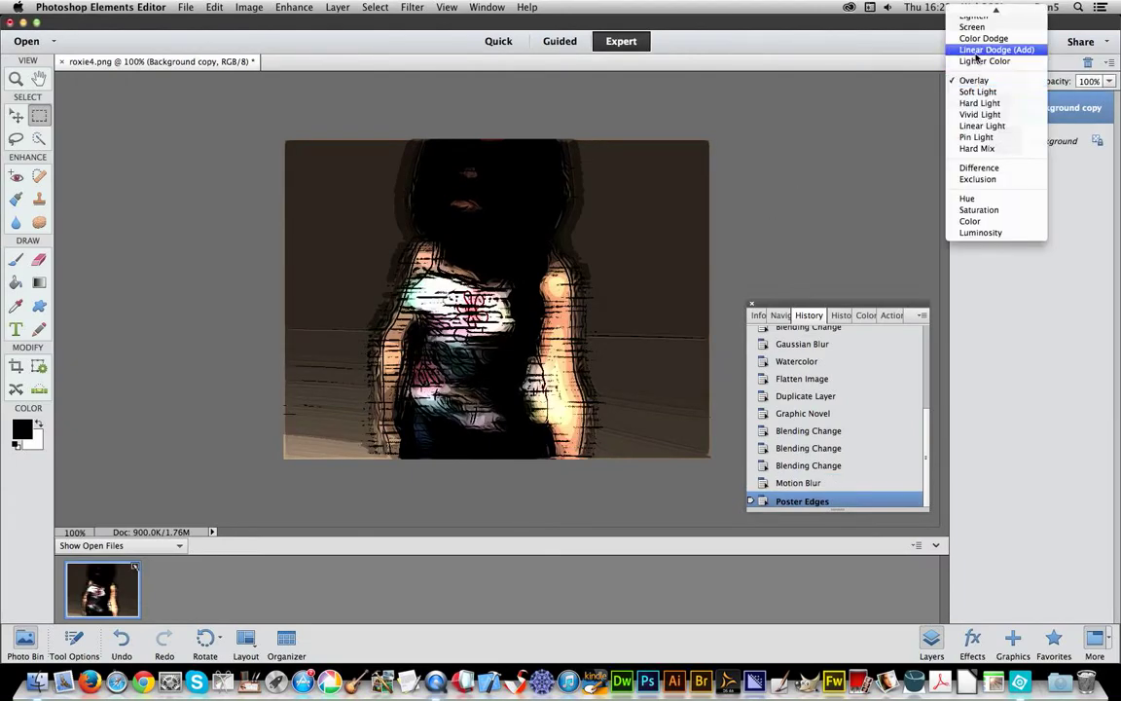
click(978, 50)
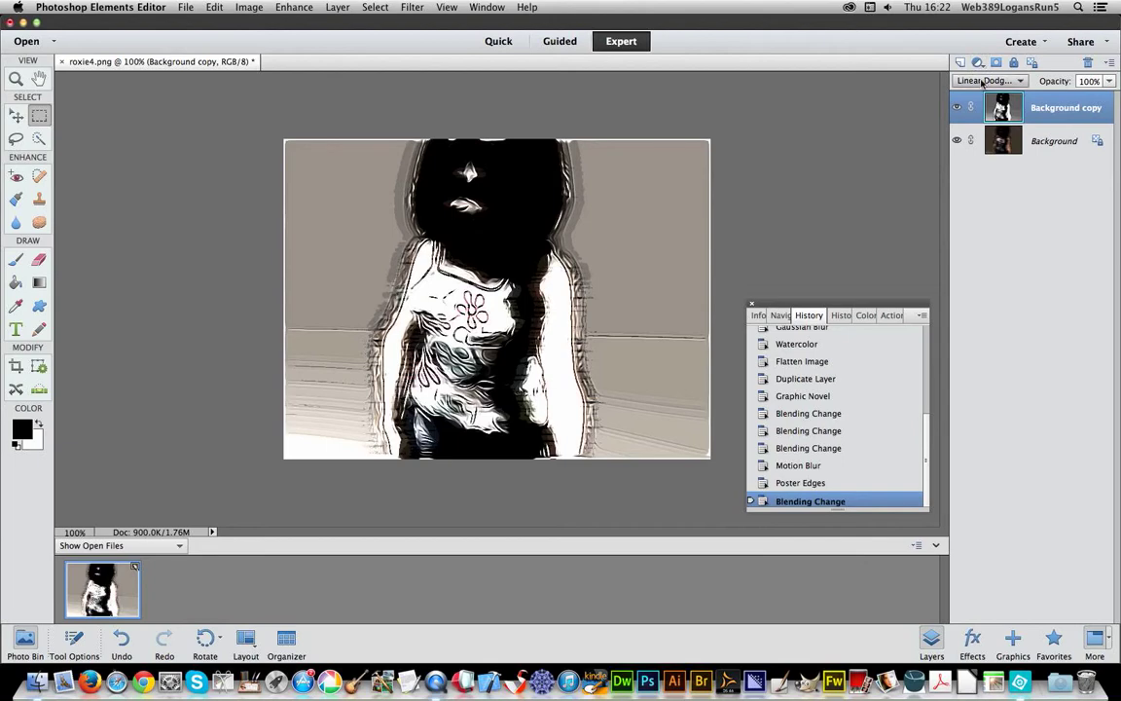
click(985, 81)
click(975, 81)
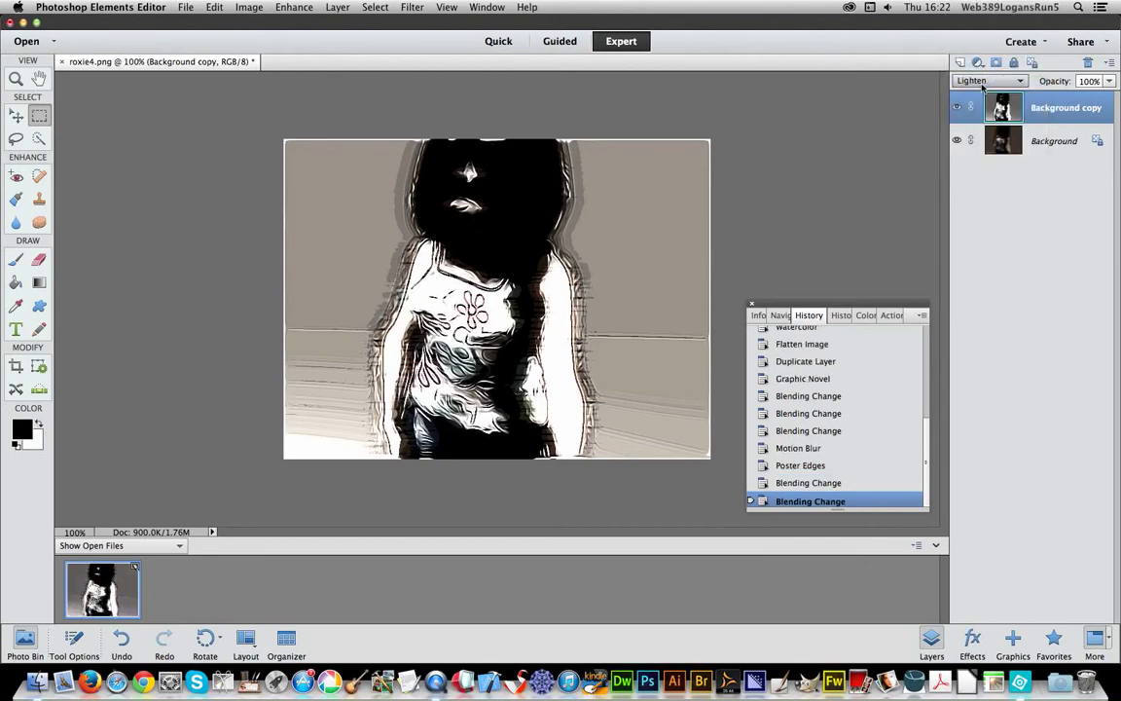